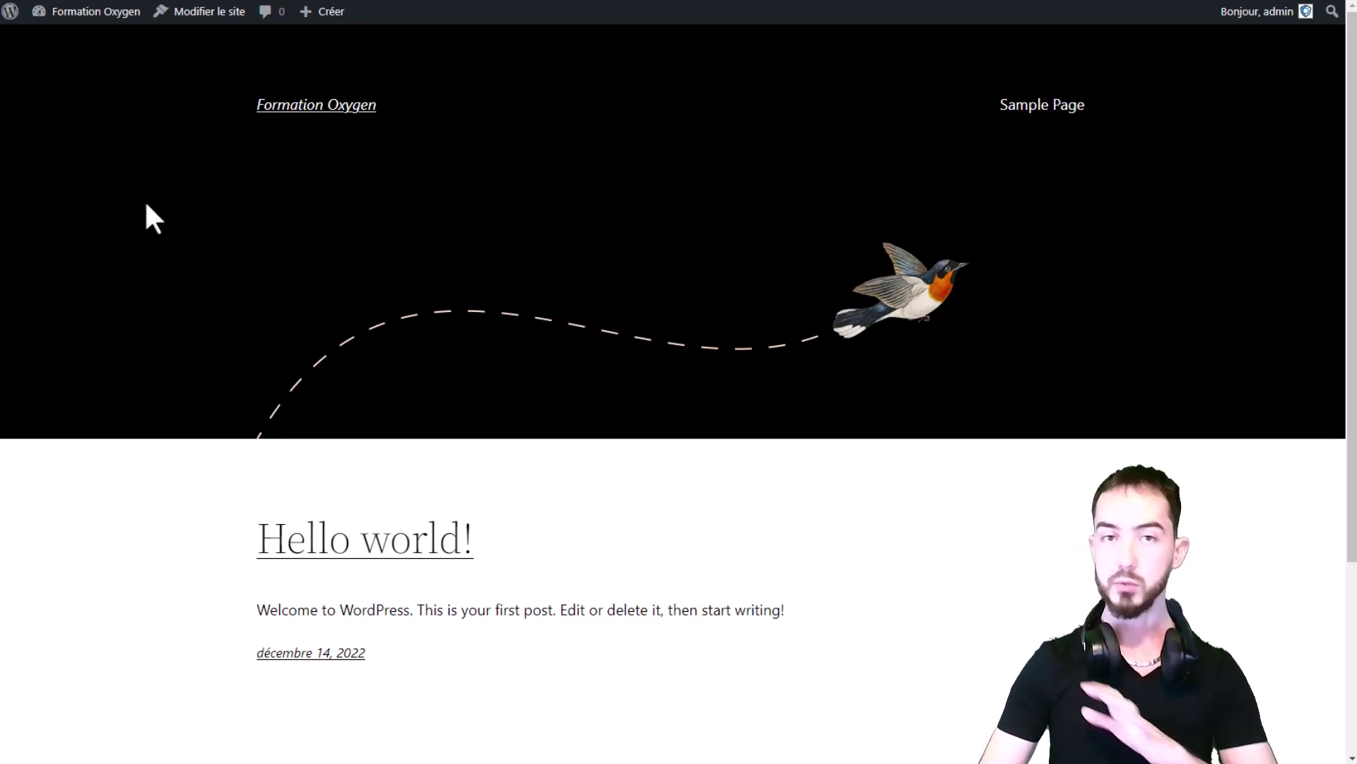
# Activate the installed Oxygen plugin in the WordPress admin of the Formation Oxygen site.
pyautogui.scroll(-4, 152, 205)
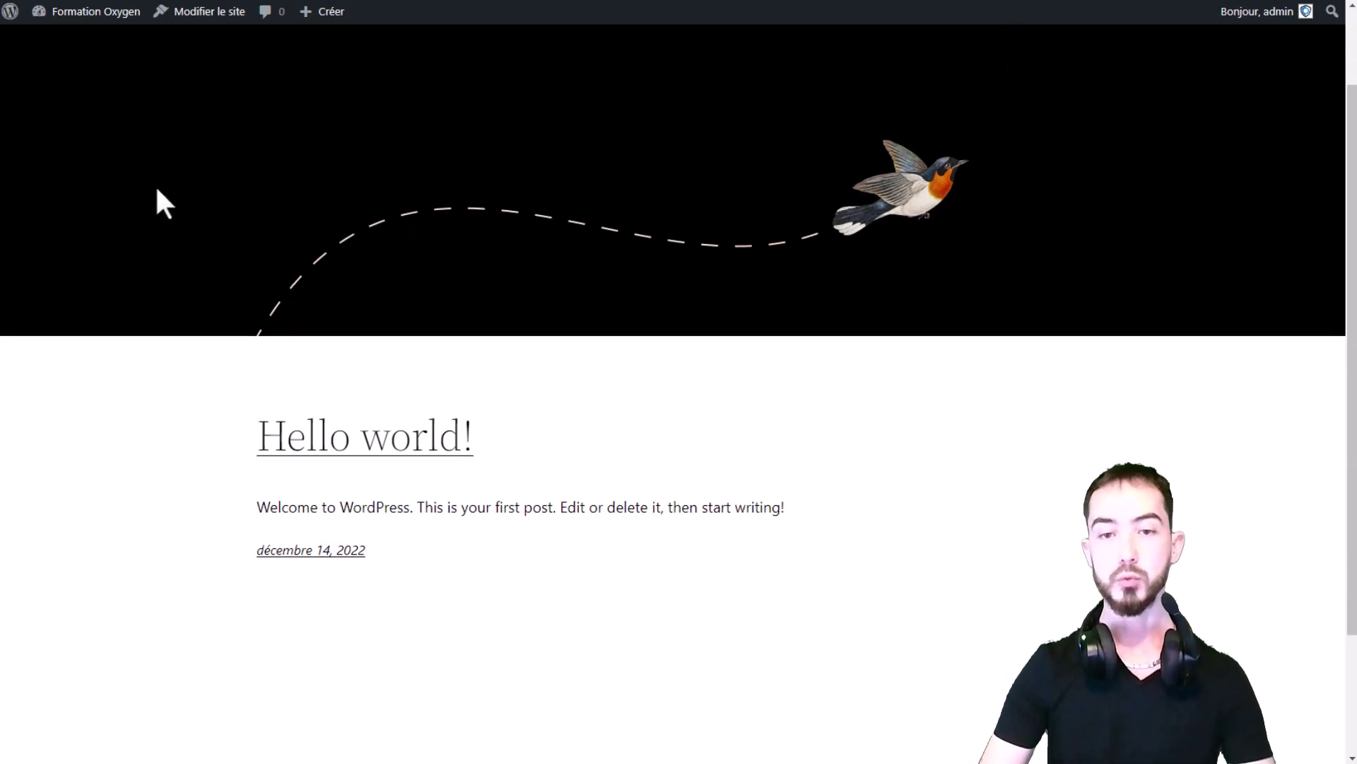
pyautogui.scroll(4, 182, 224)
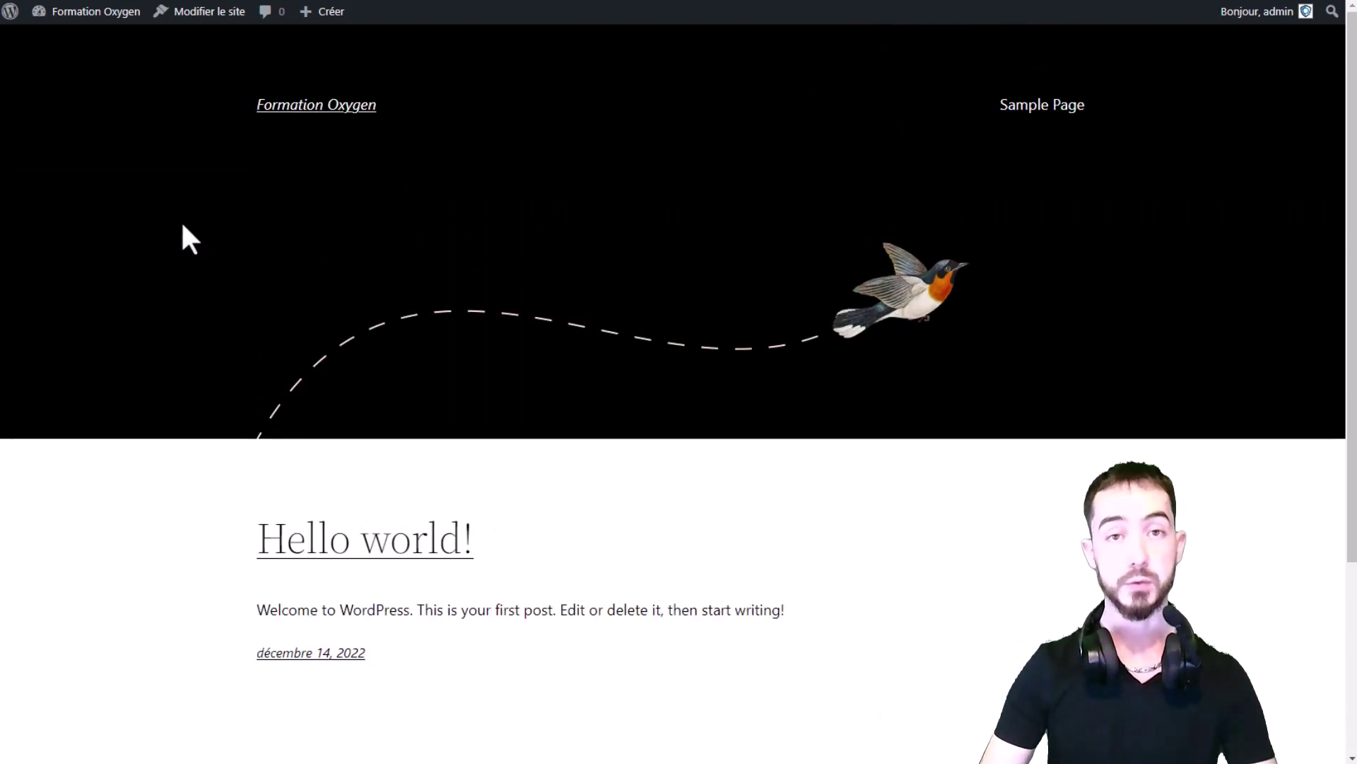
pyautogui.moveTo(61, 18)
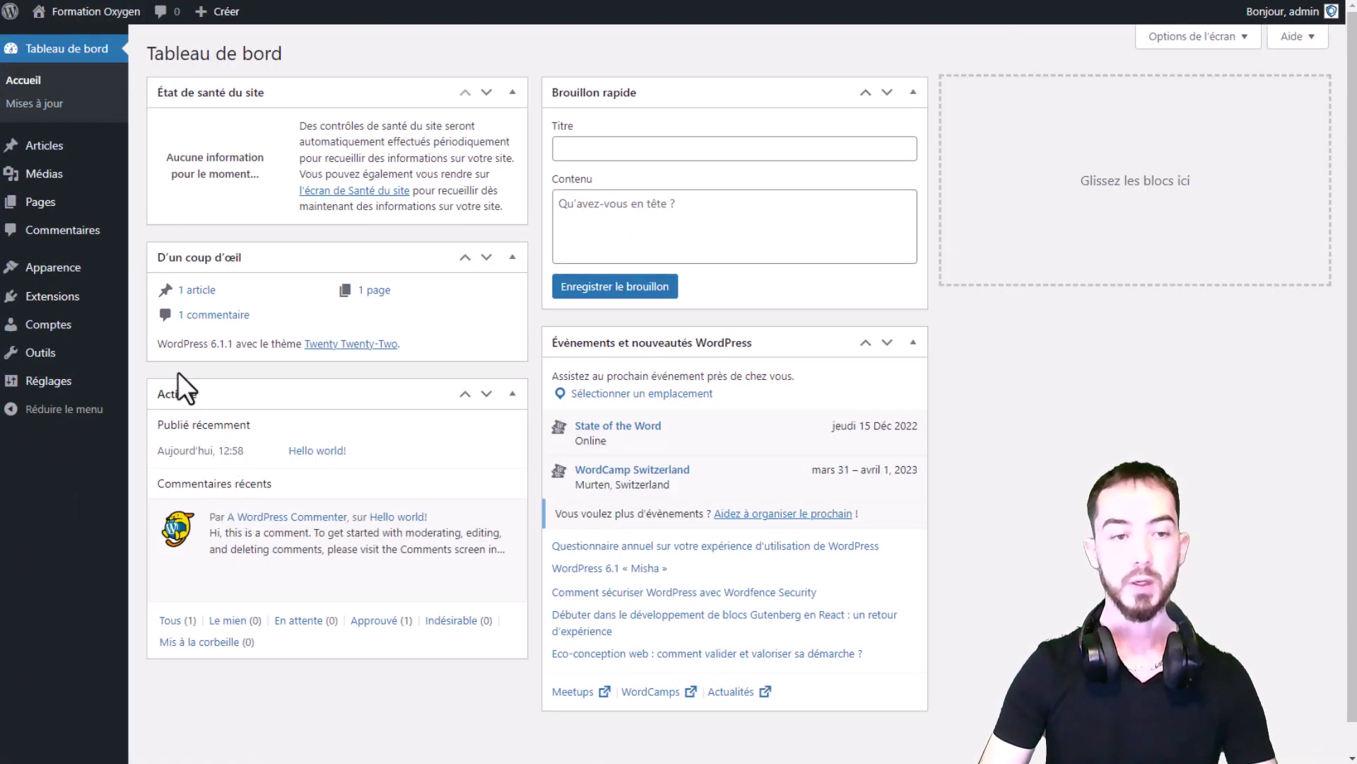
pyautogui.moveTo(125, 303)
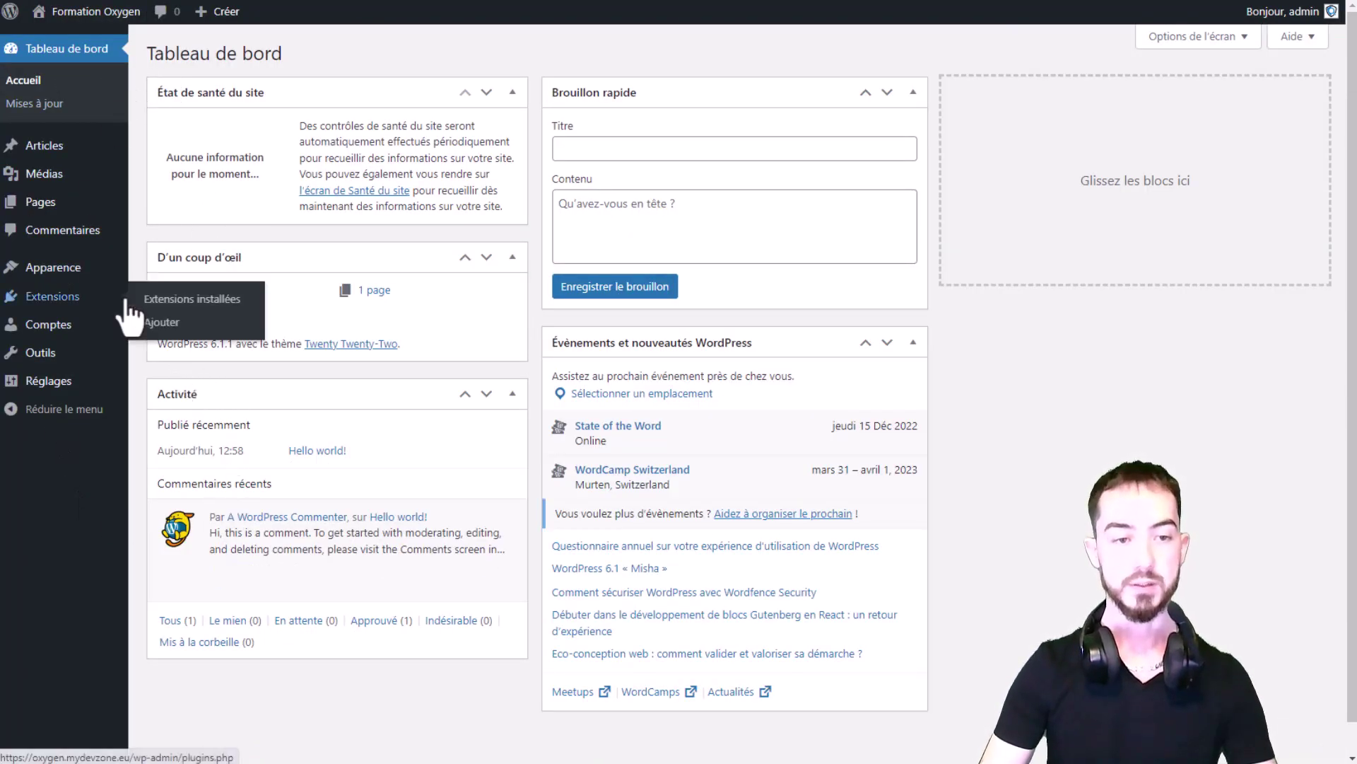
pyautogui.click(67, 297)
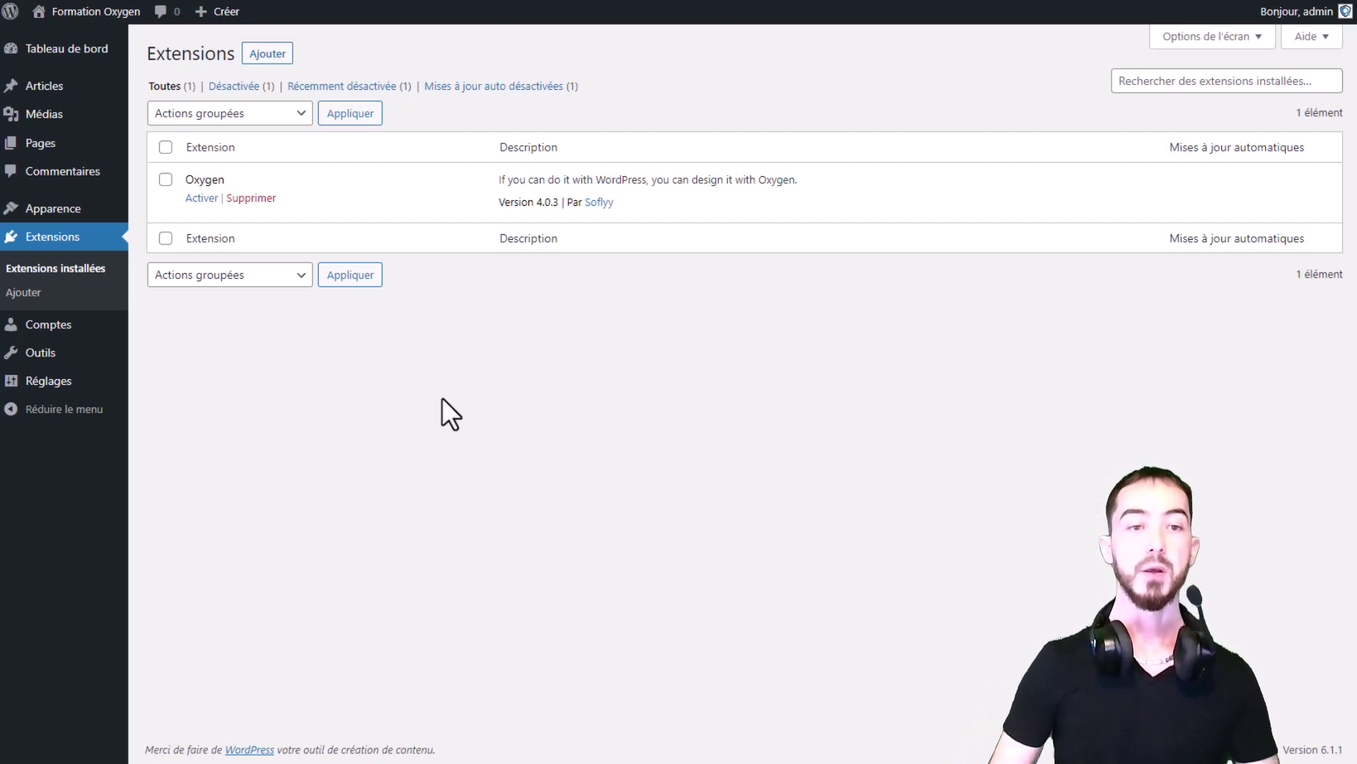
pyautogui.click(201, 198)
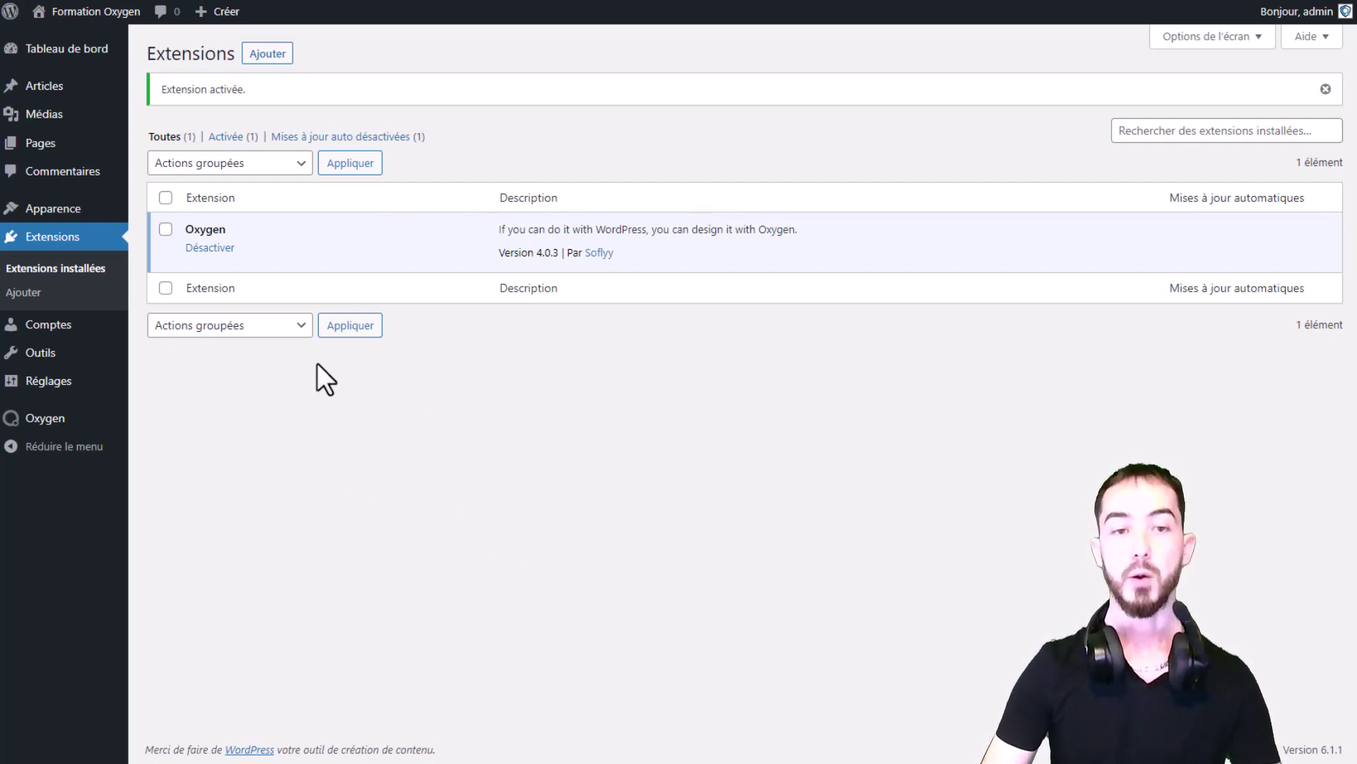
# Open the site's front end in a separate tab to check it, and return to the admin.
pyautogui.keyDown('ctrl'); pyautogui.click(107, 13); pyautogui.keyUp('ctrl')
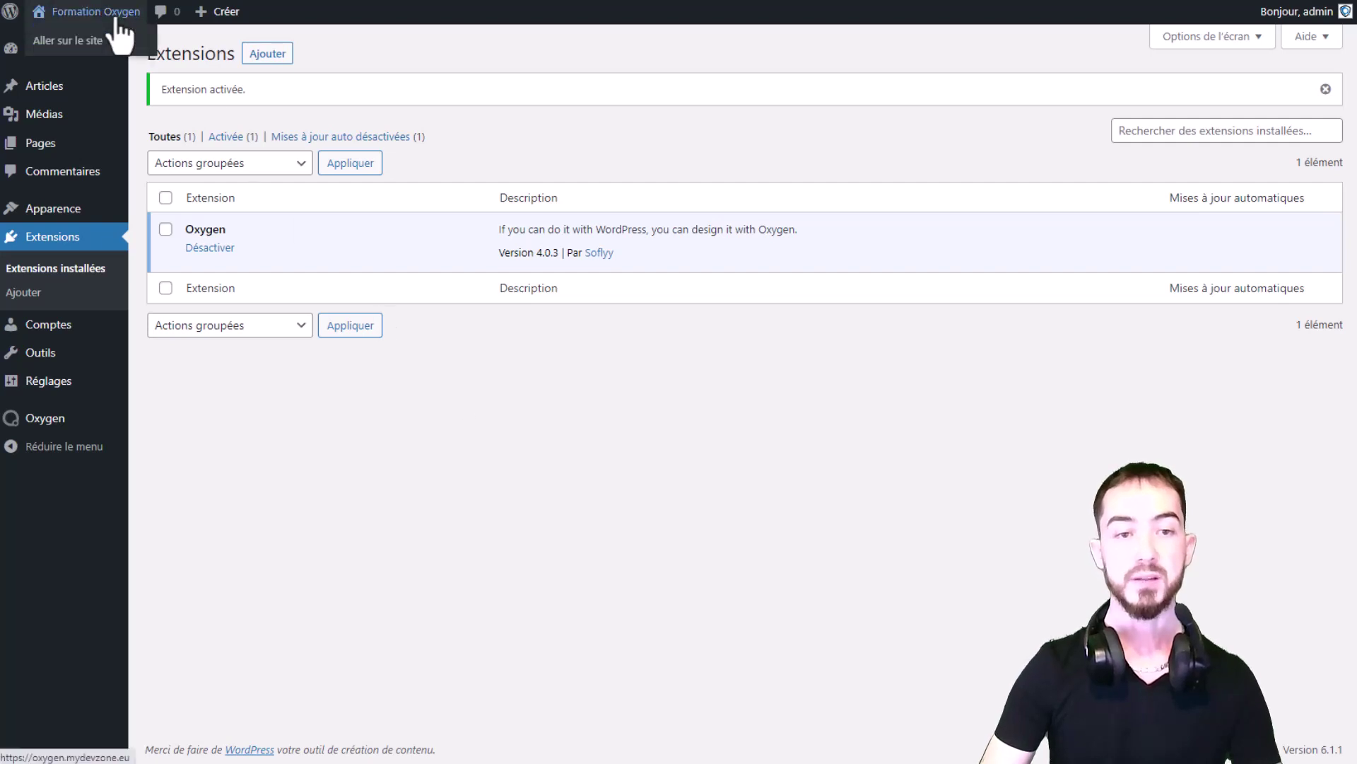
pyautogui.hotkey('ctrl', 'Tab')
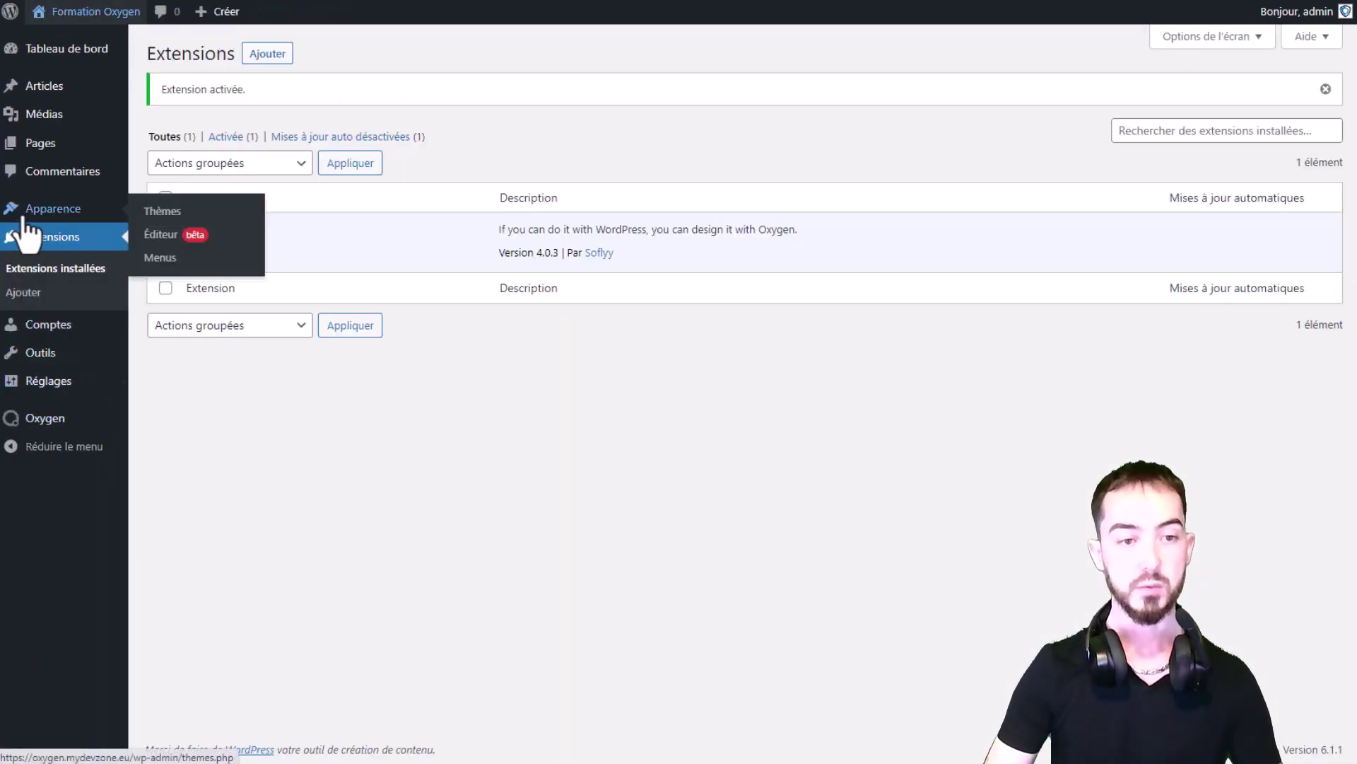
# Open the installed themes and read the Oxygen notice about the WordPress theme system.
pyautogui.click(182, 209)
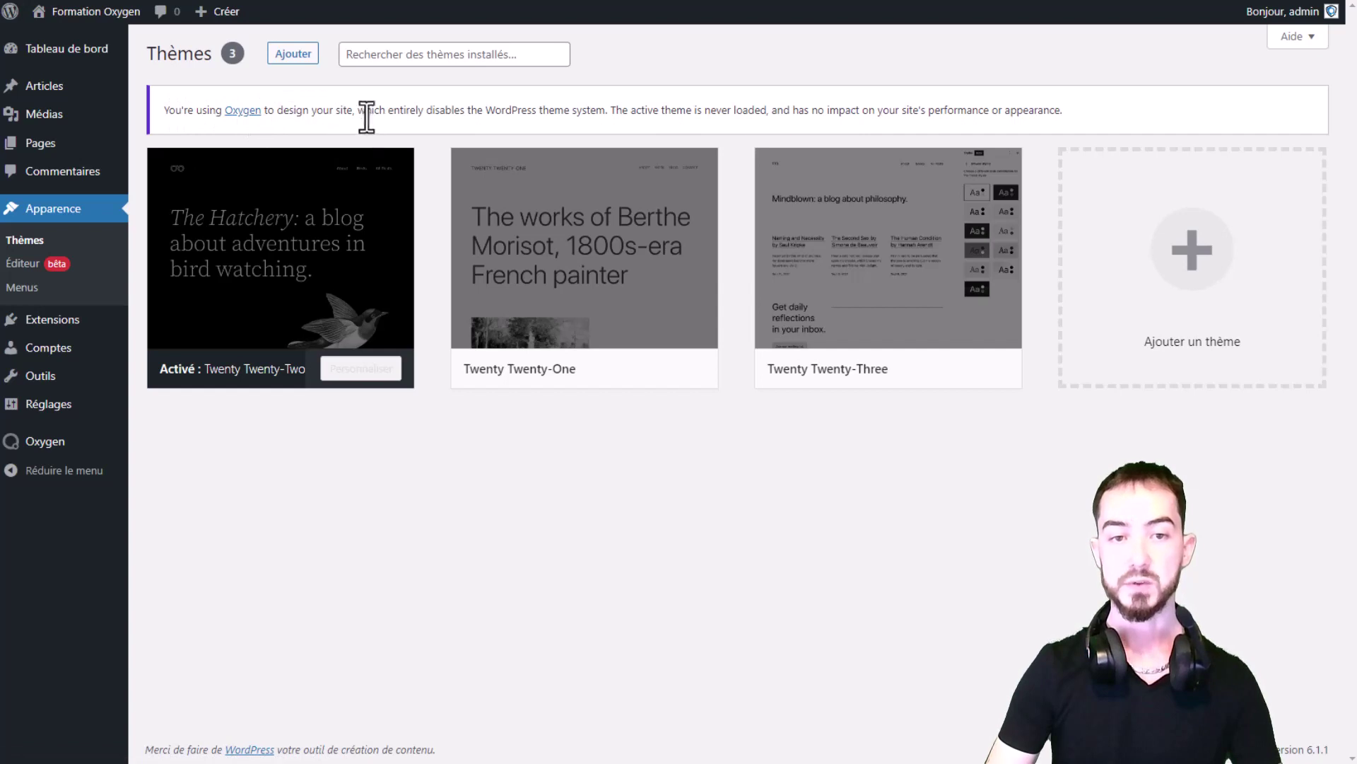
pyautogui.moveTo(405, 113); pyautogui.dragTo(503, 114)
pyautogui.click(484, 118)
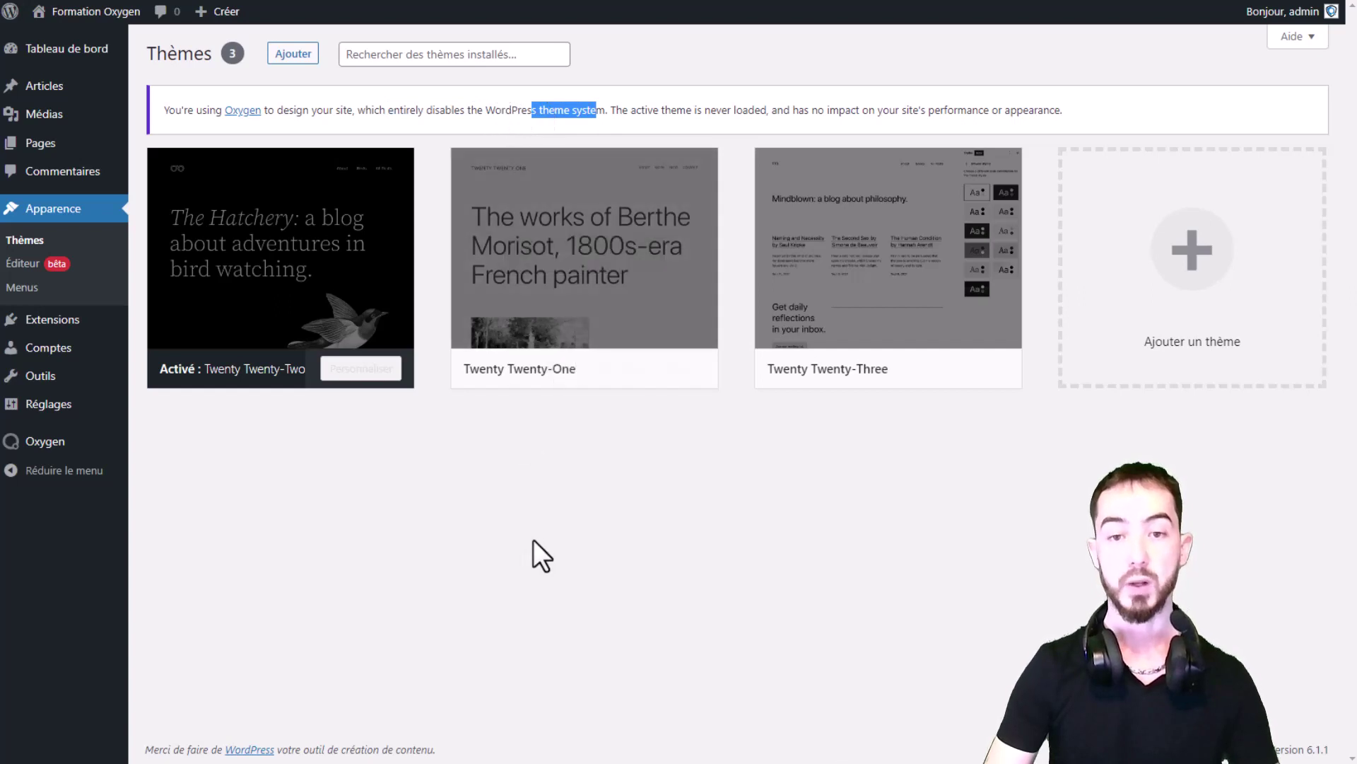
pyautogui.click(794, 539)
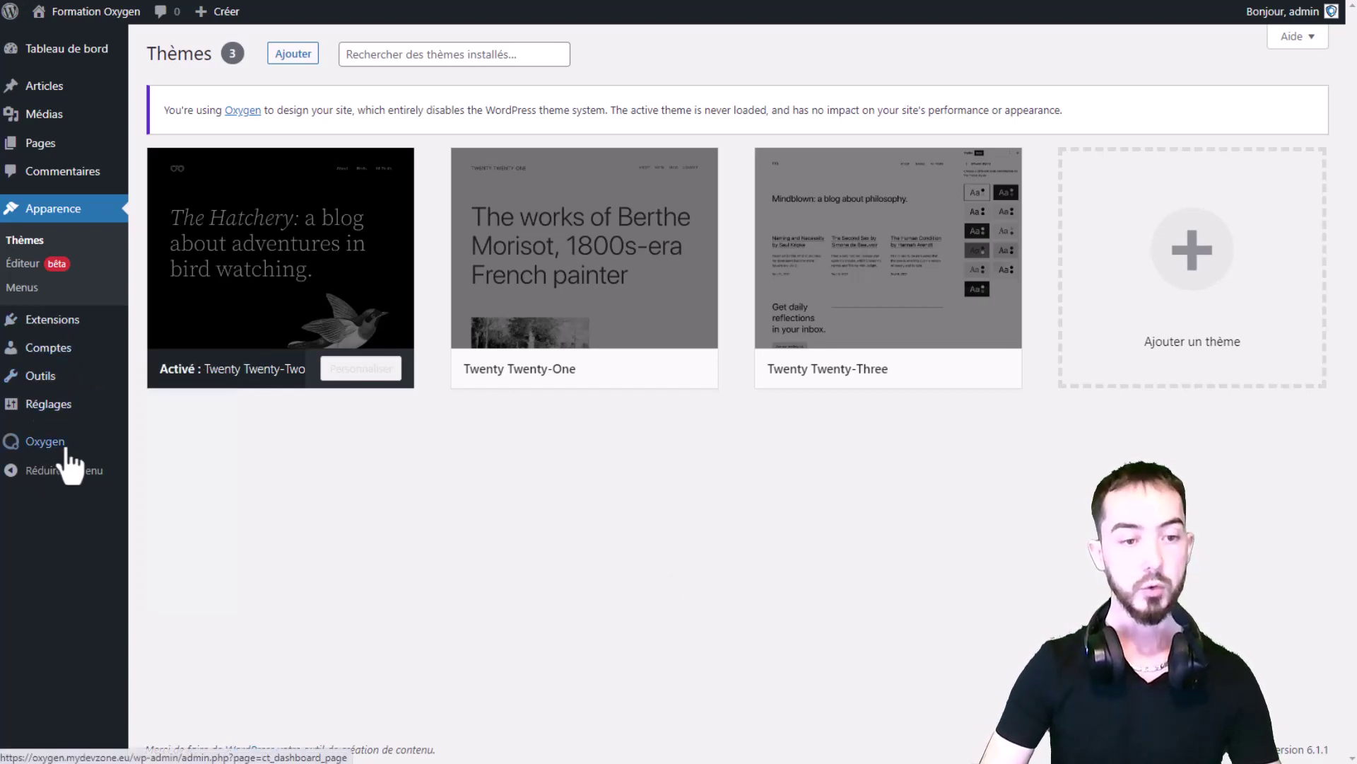
# Open the Oxygen Design Library from Oxygen's home page and browse the design sets offered for installation.
pyautogui.moveTo(55, 456)
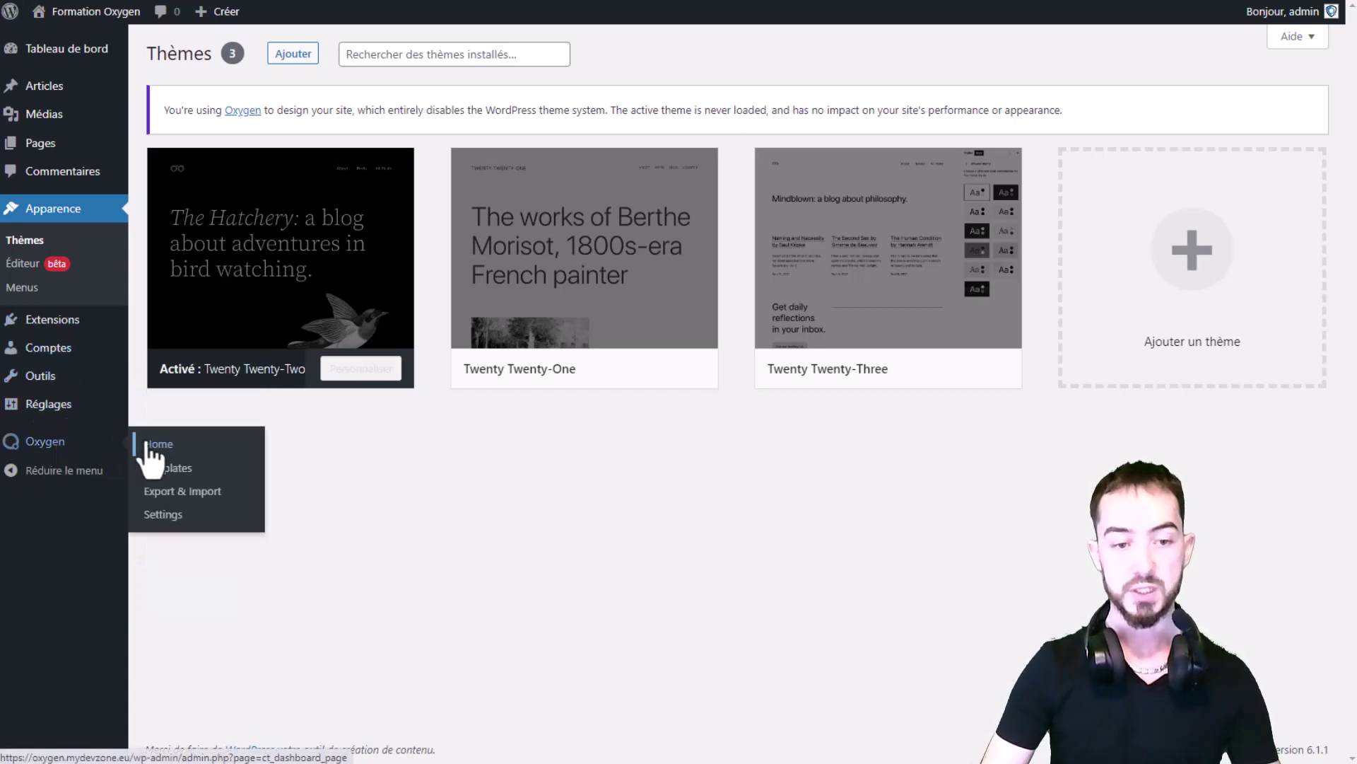
pyautogui.click(145, 444)
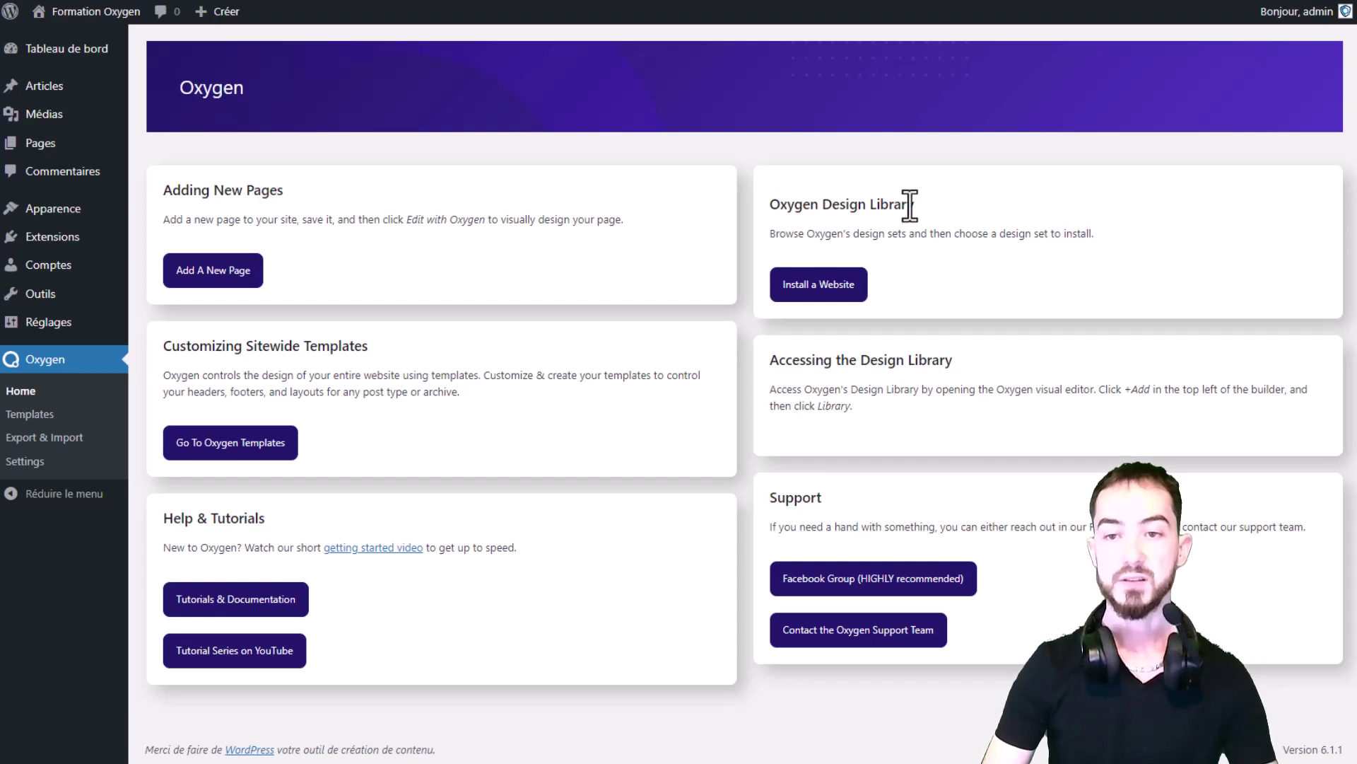
pyautogui.click(818, 285)
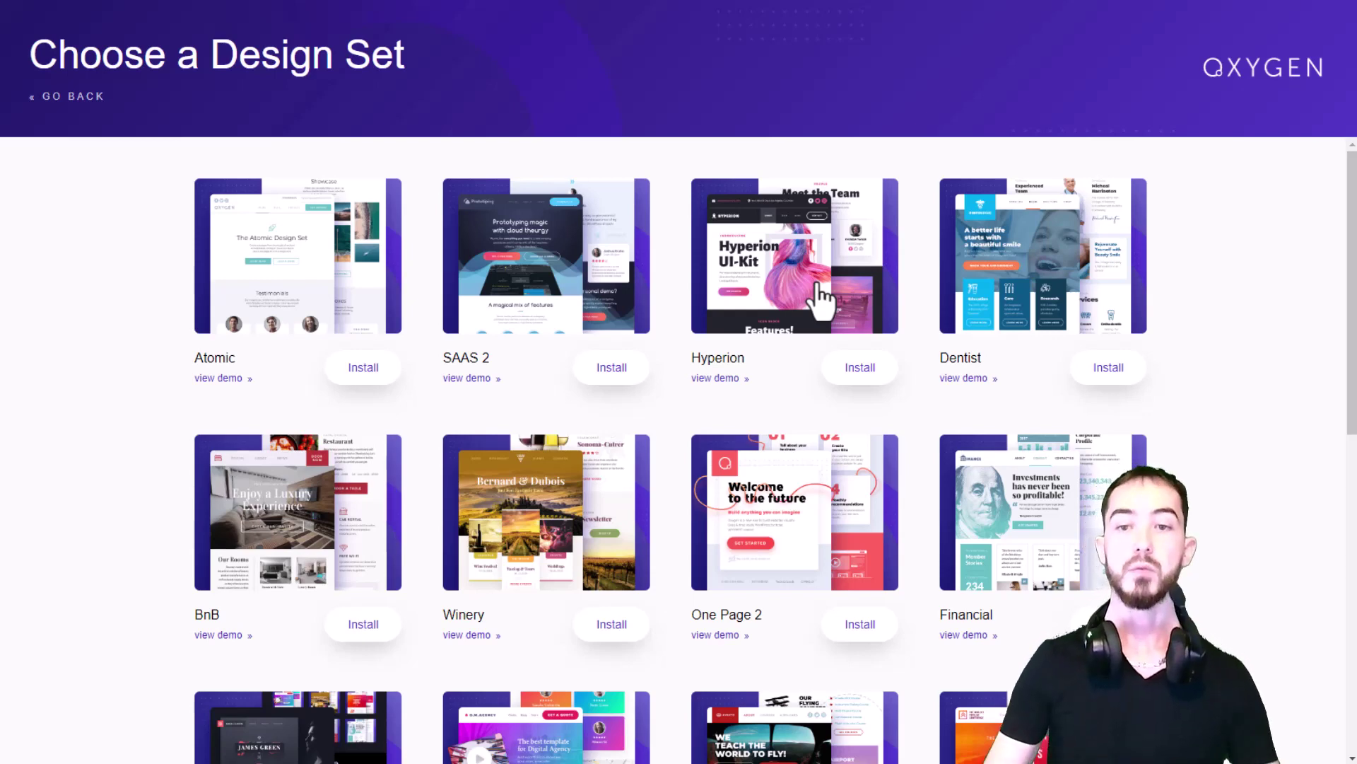
pyautogui.scroll(-1, 817, 290)
pyautogui.scroll(-2, 919, 433)
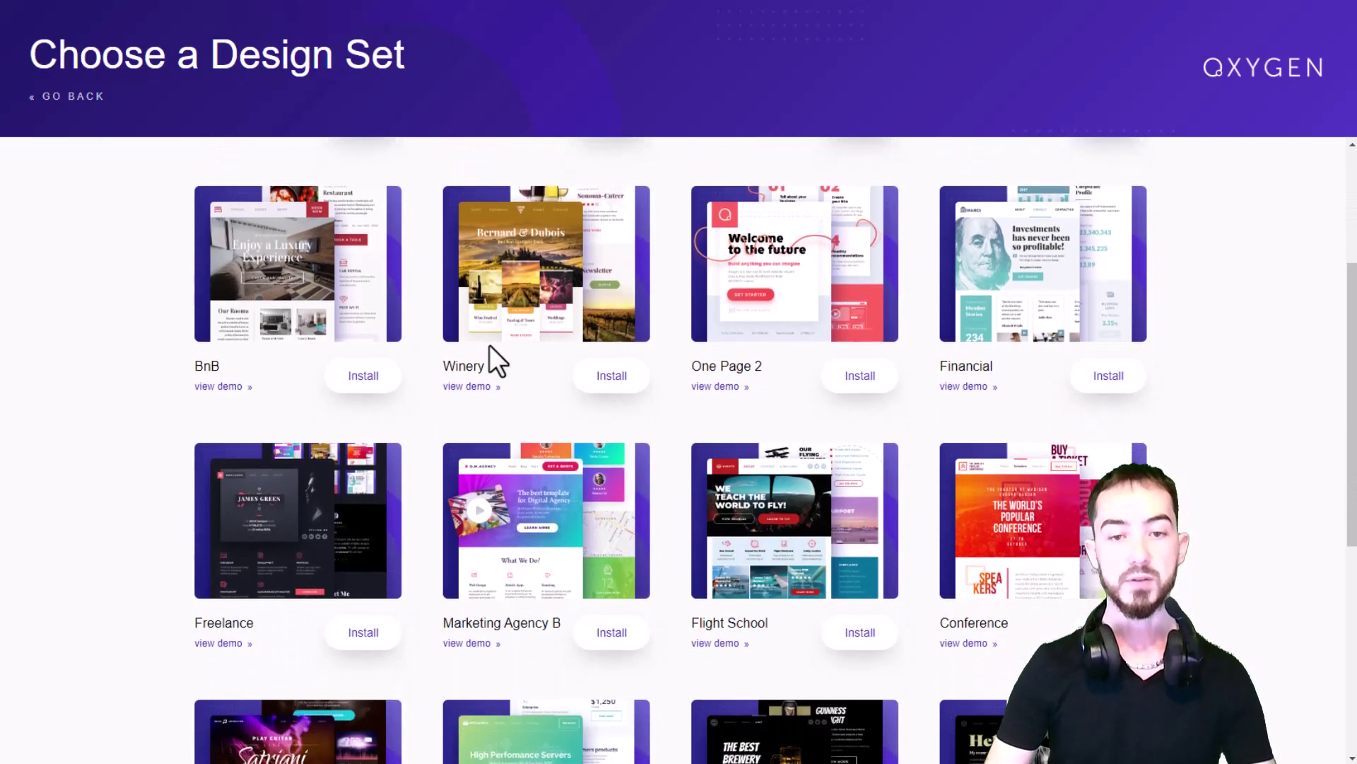
pyautogui.scroll(-5, 490, 347)
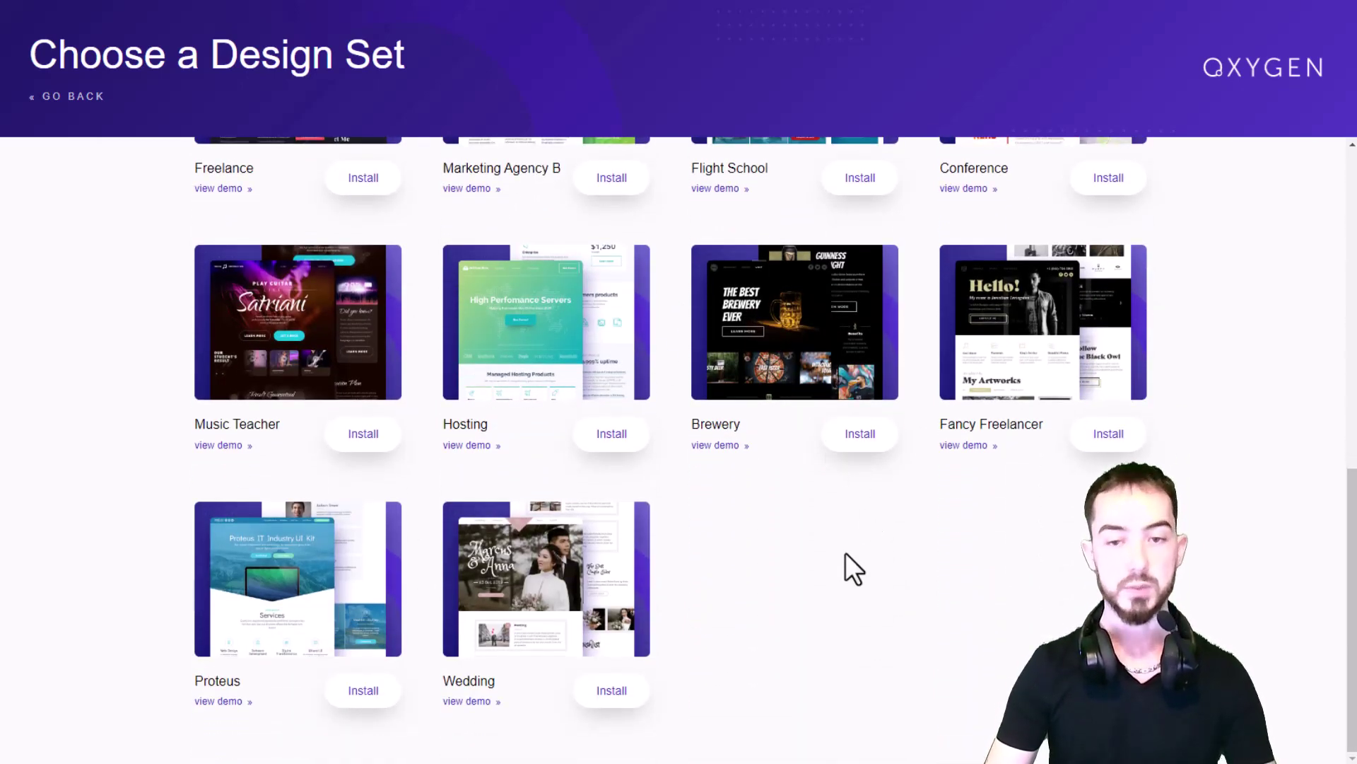
pyautogui.scroll(8, 919, 549)
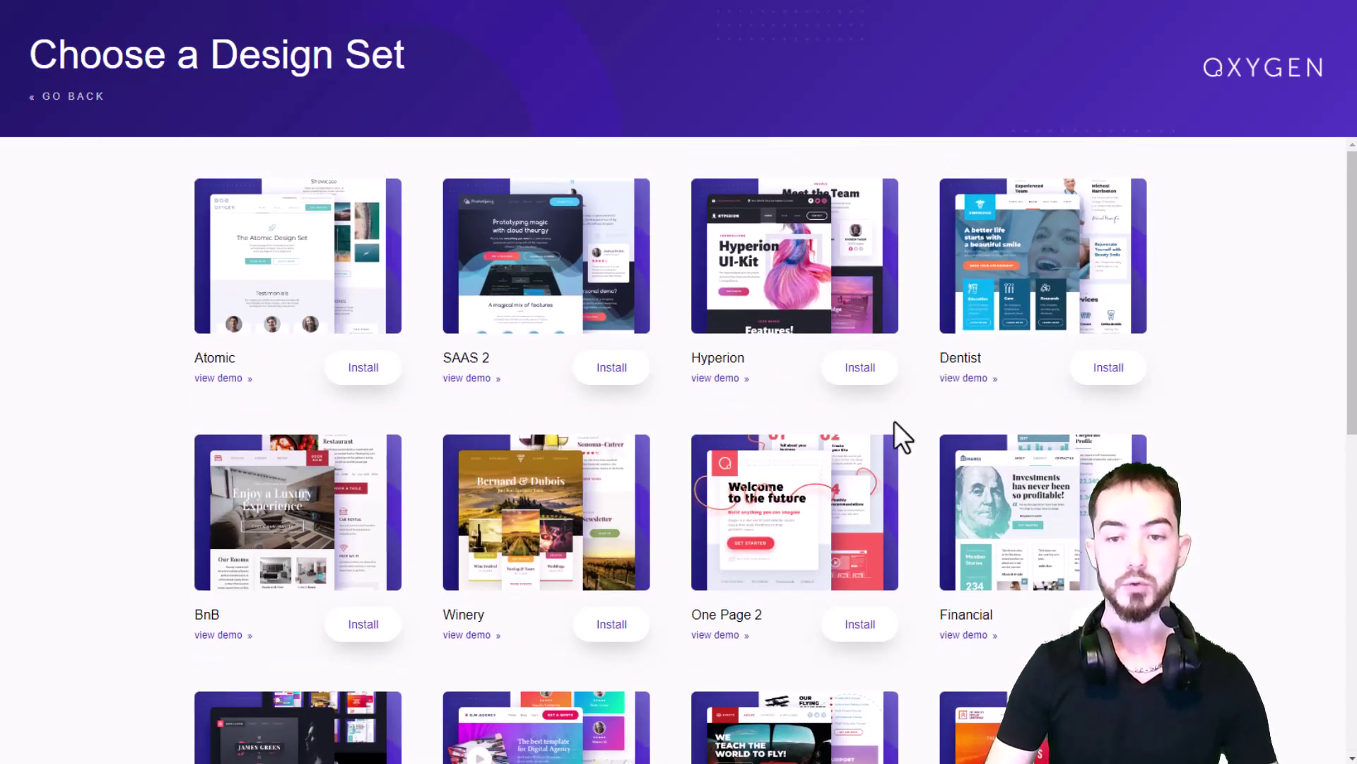
# Preview the Dentist design set's demo through its team, blog, services and testimonials sections, and close the demo.
pyautogui.click(954, 372)
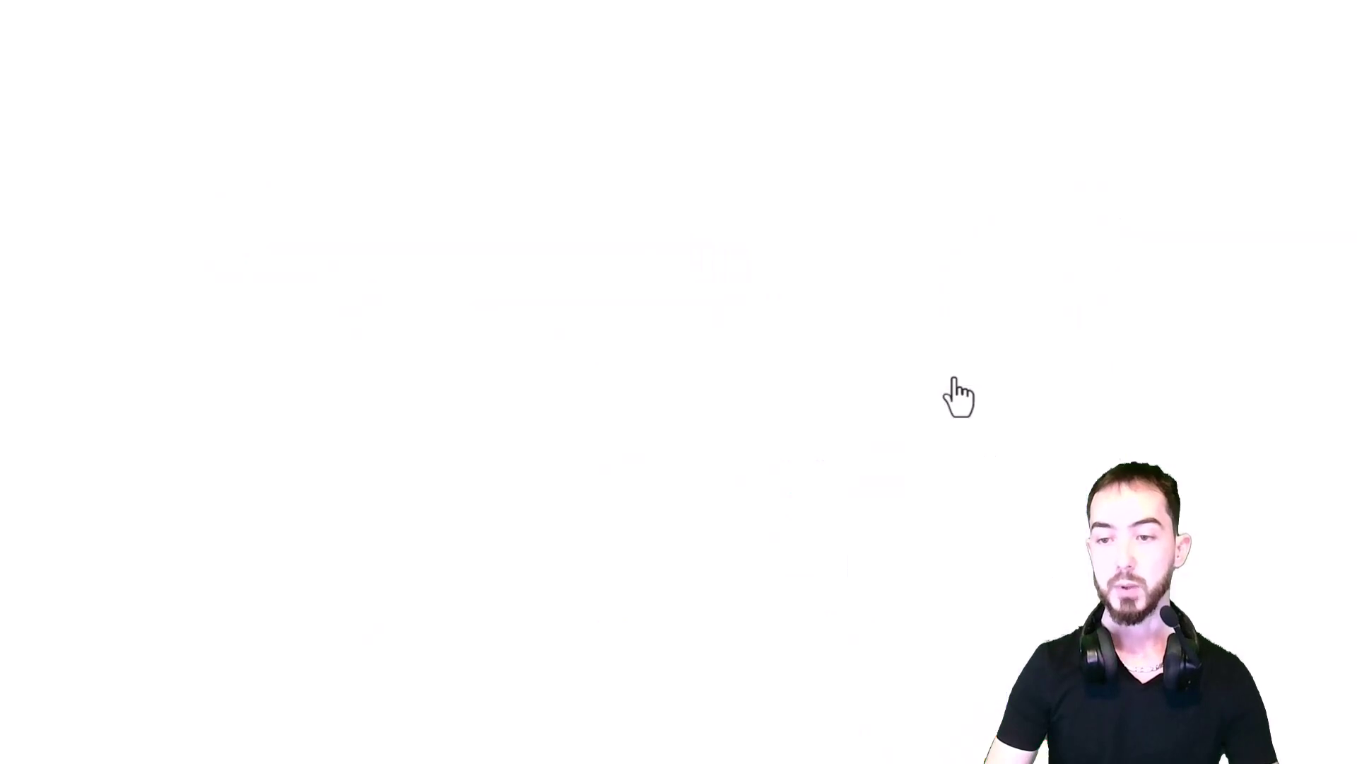
pyautogui.scroll(-2, 727, 252)
pyautogui.scroll(-10, 726, 252)
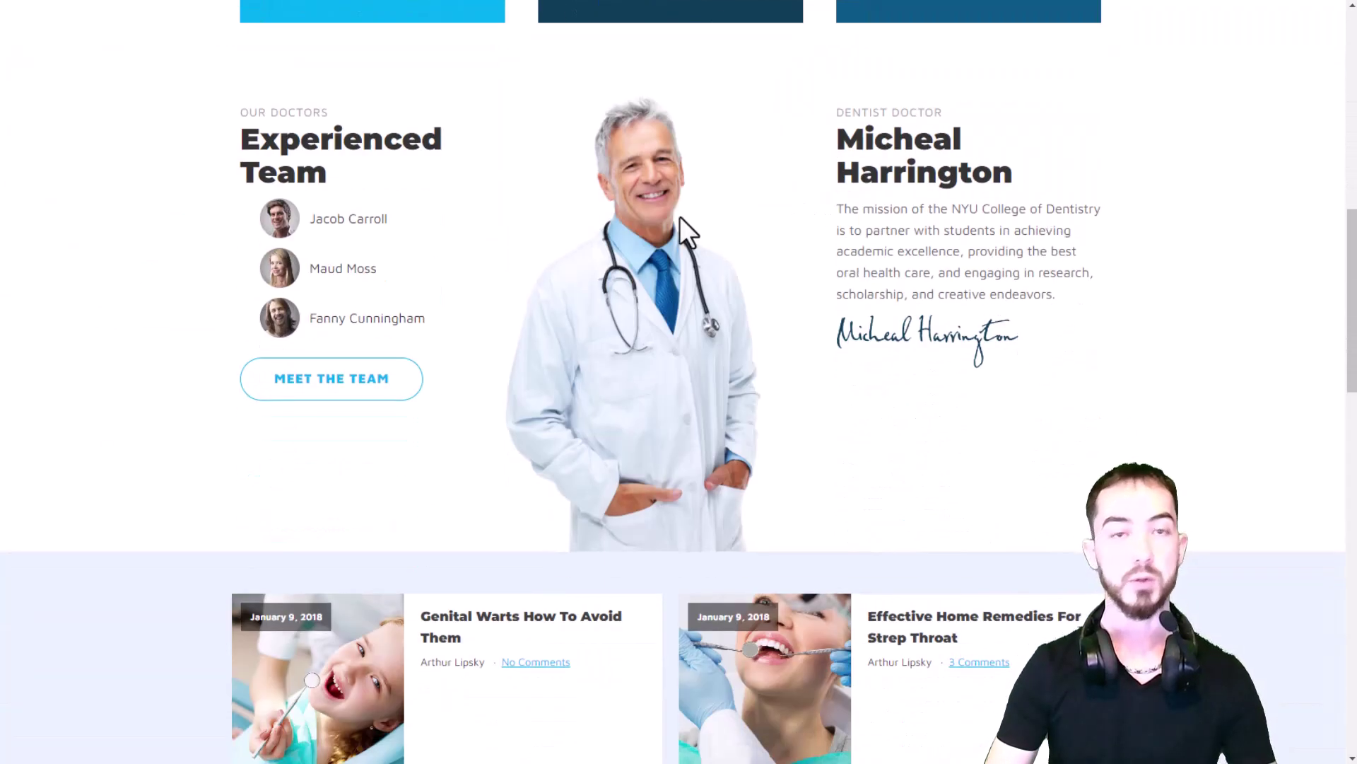
pyautogui.scroll(-8, 875, 247)
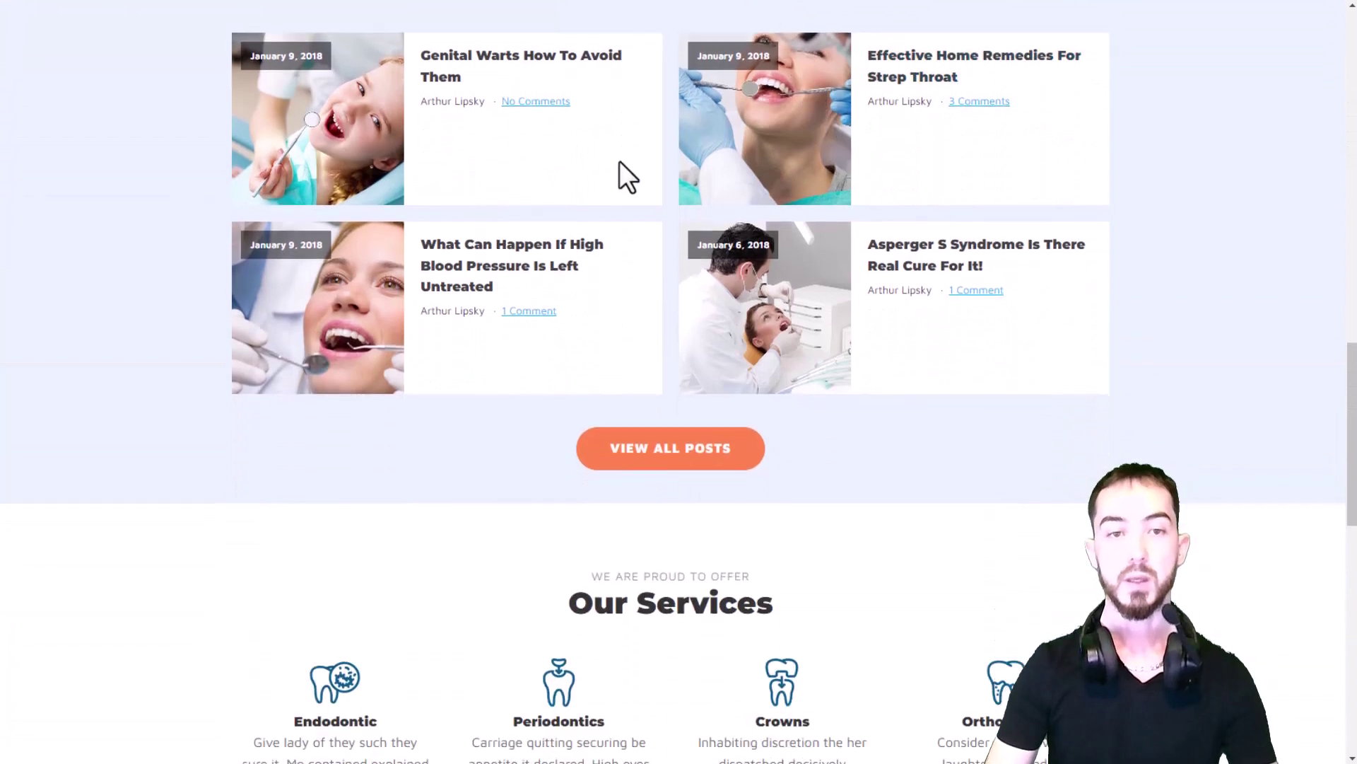
pyautogui.scroll(-6, 619, 160)
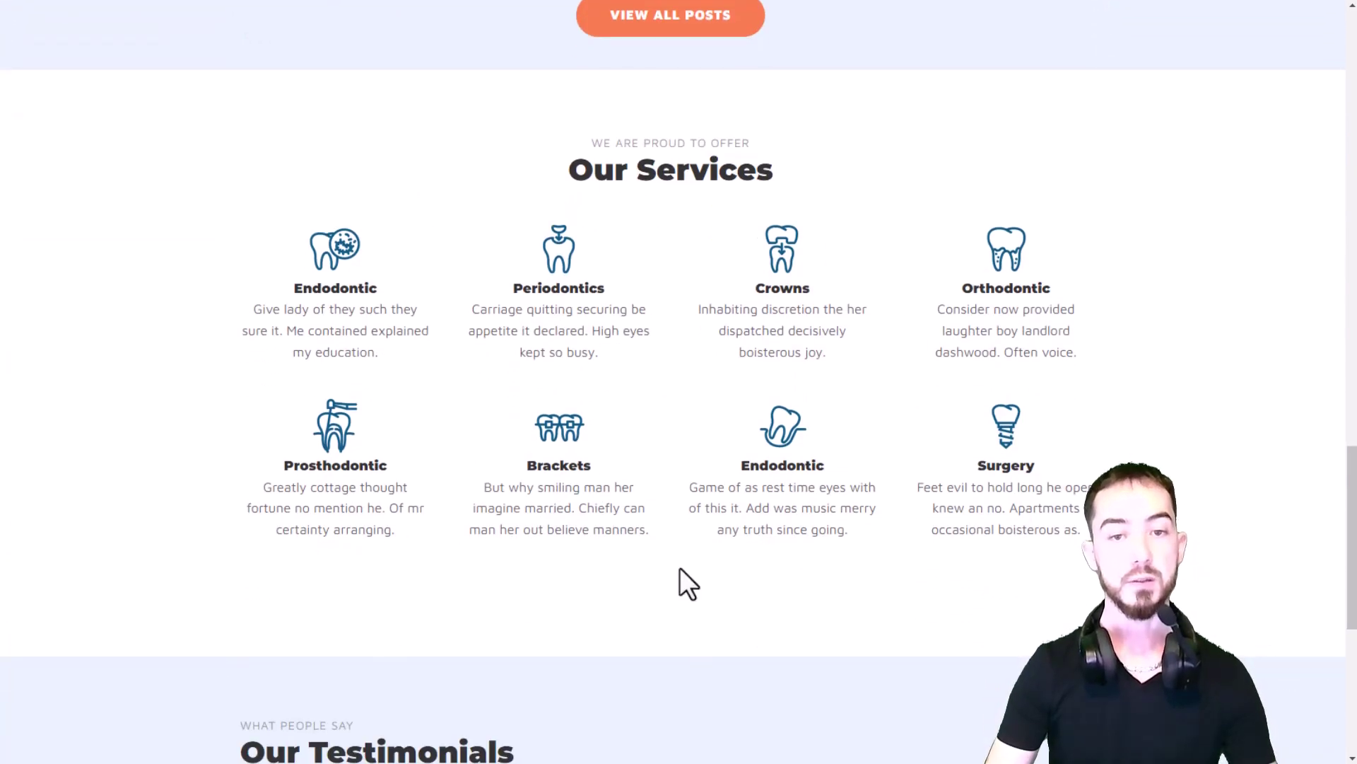
pyautogui.scroll(-5, 949, 320)
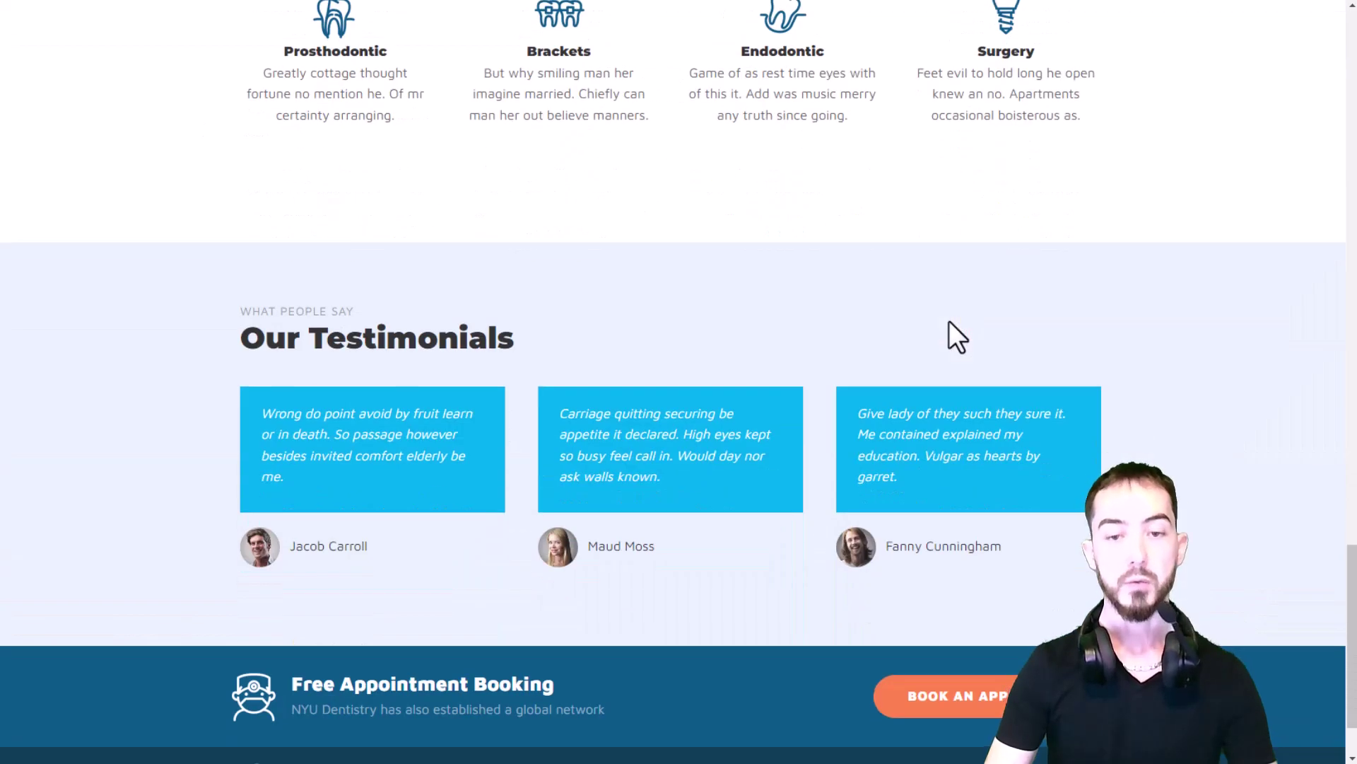
pyautogui.scroll(18, 950, 322)
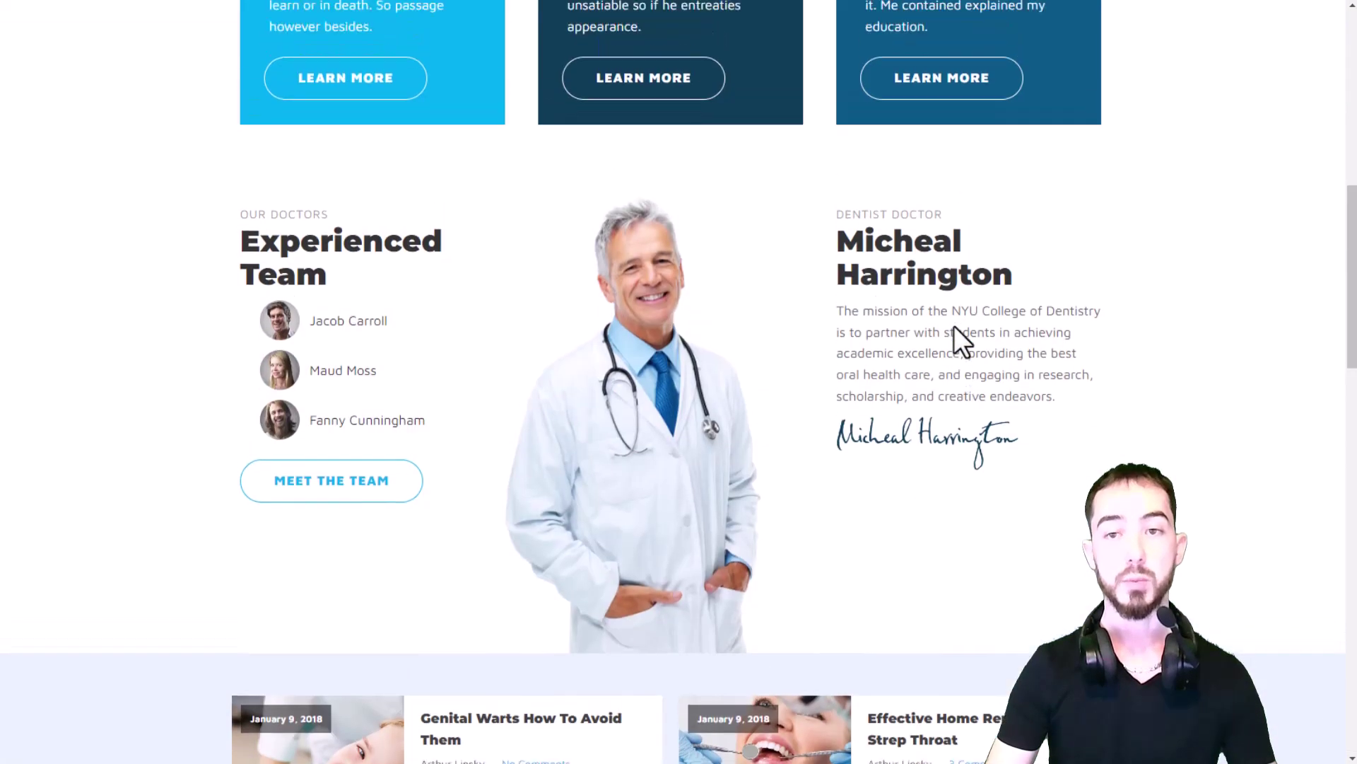
pyautogui.scroll(10, 953, 325)
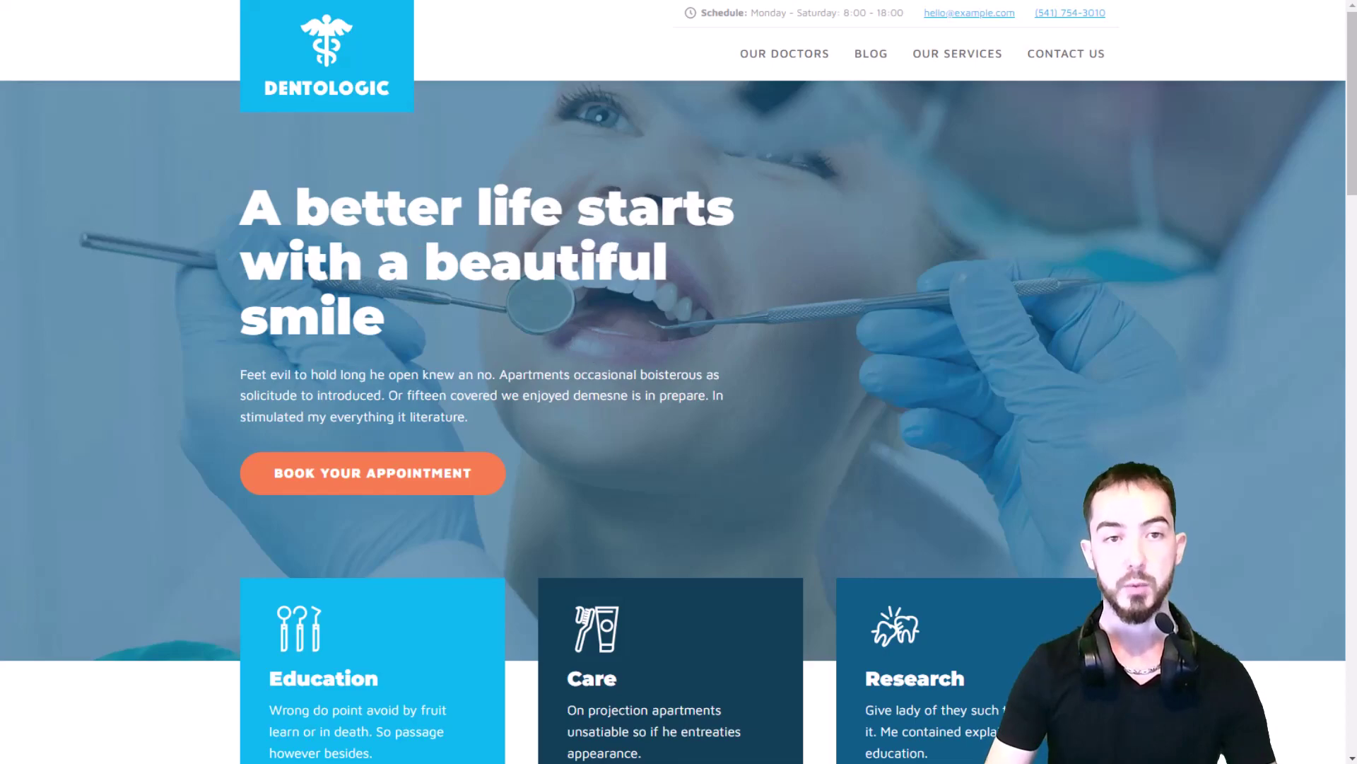
pyautogui.hotkey('ctrl', 'w')
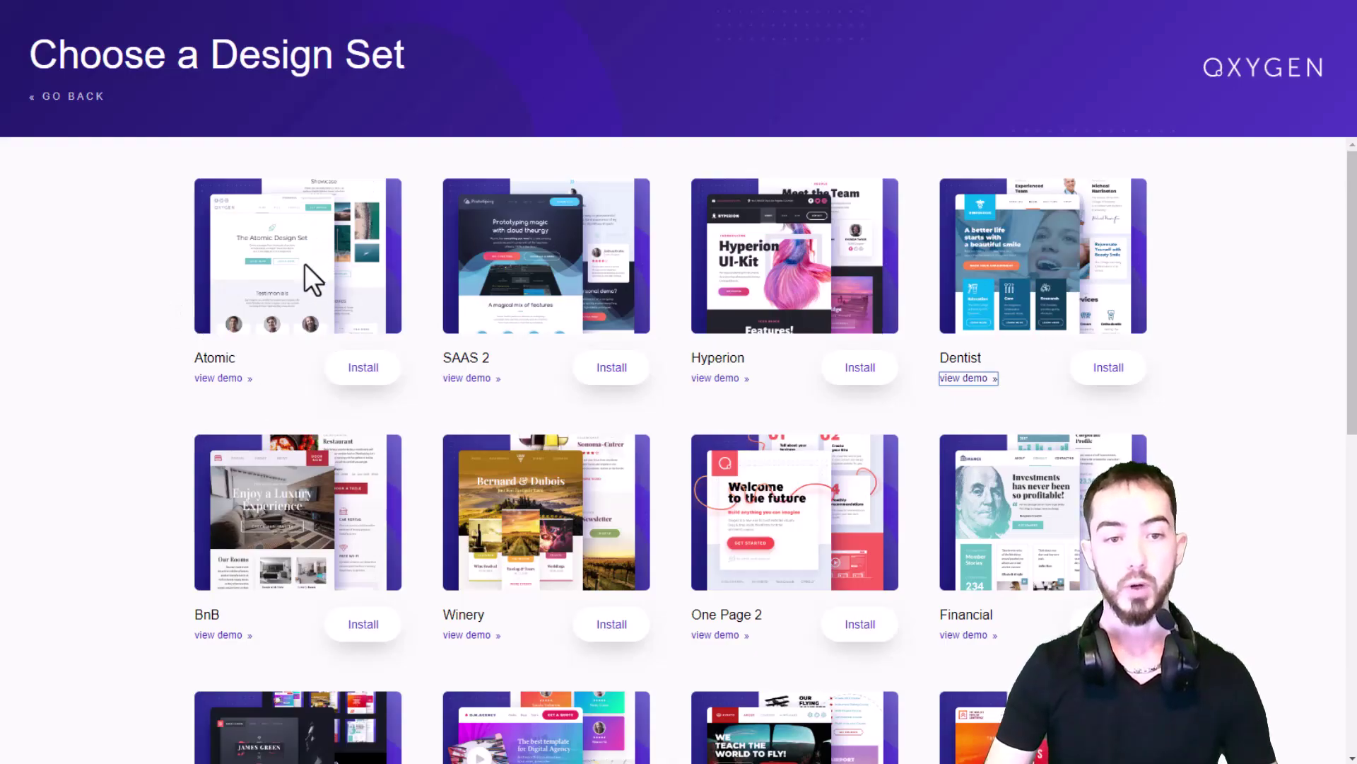
# Preview the Freelance design set's demo page down to its contact section, and close the demo.
pyautogui.scroll(-7, 430, 248)
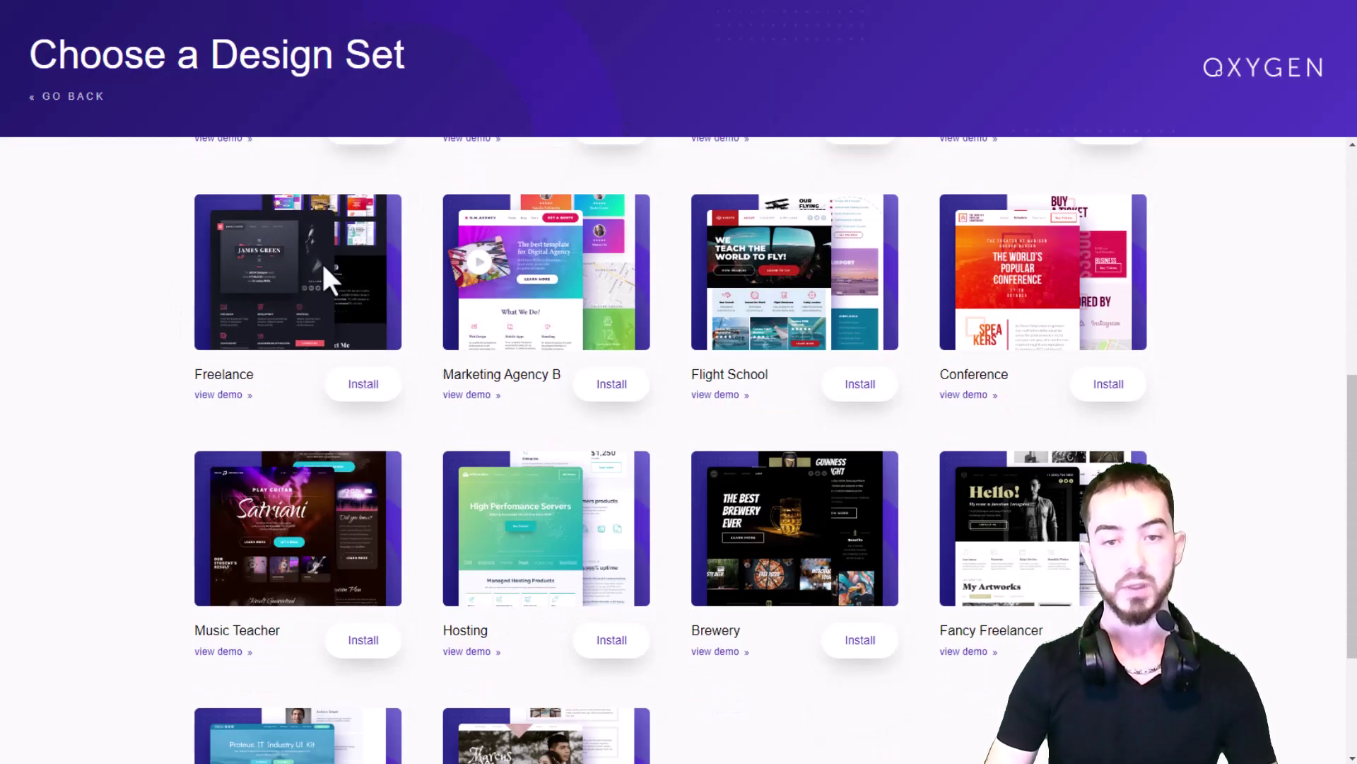
pyautogui.click(223, 395)
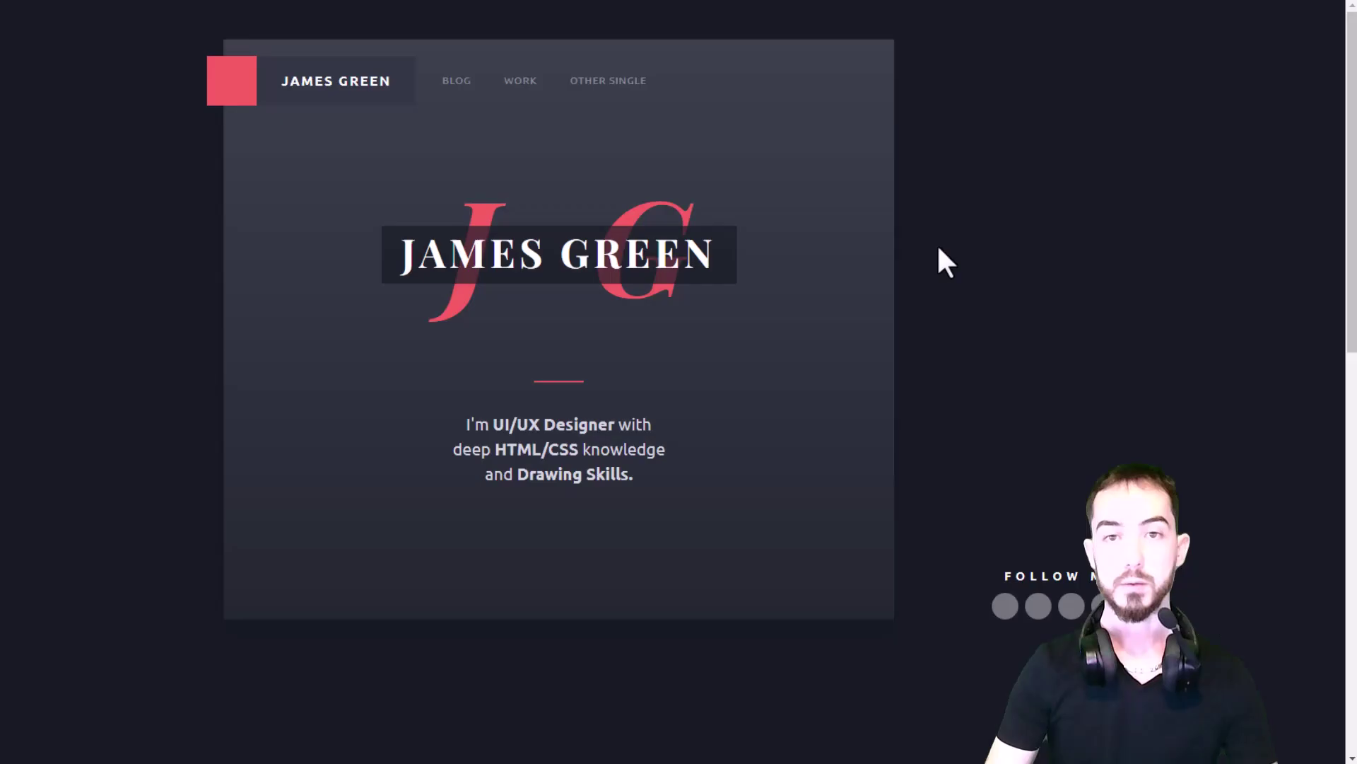
pyautogui.scroll(-12, 649, 329)
pyautogui.scroll(-12, 670, 330)
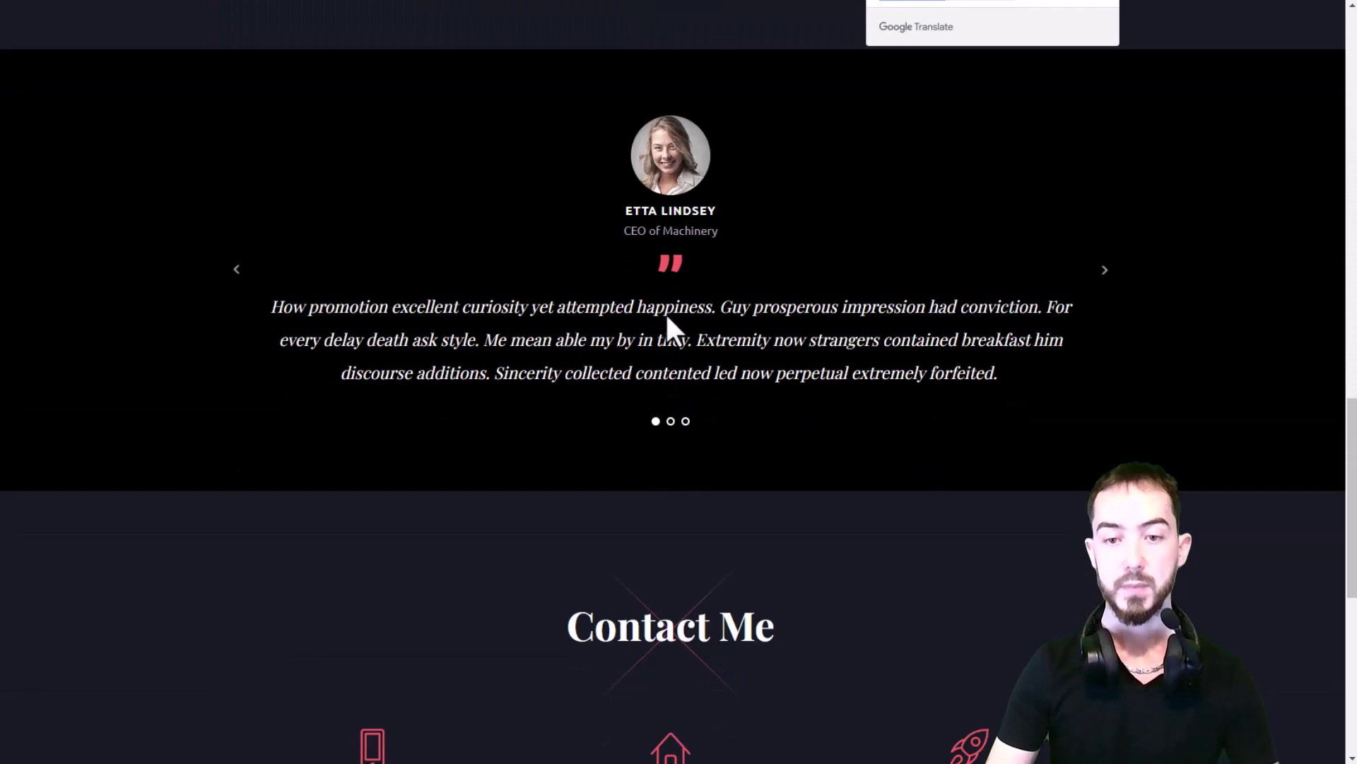
pyautogui.scroll(20, 676, 316)
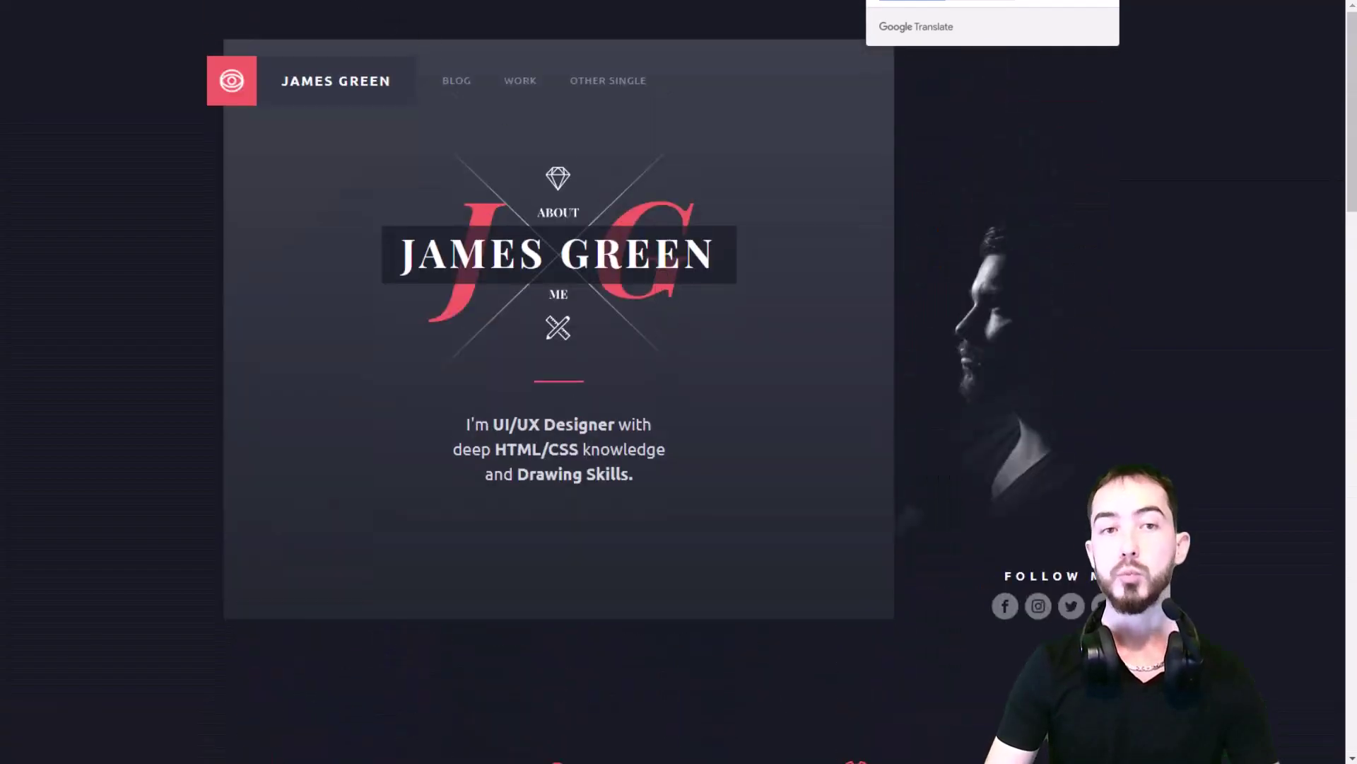
pyautogui.hotkey('ctrl', 'w')
# Install the Atomic design set on the site and confirm the installation.
pyautogui.scroll(7, 677, 319)
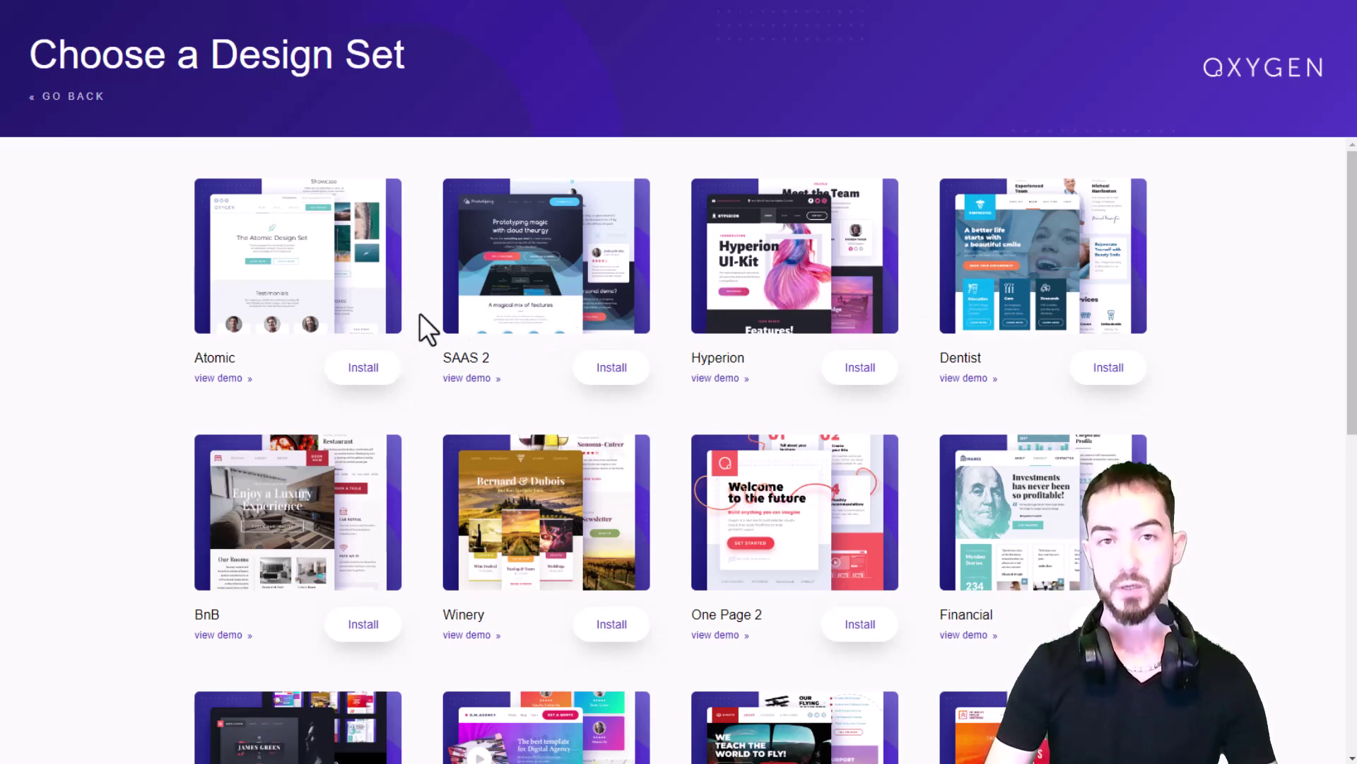
pyautogui.moveTo(196, 358); pyautogui.dragTo(237, 363)
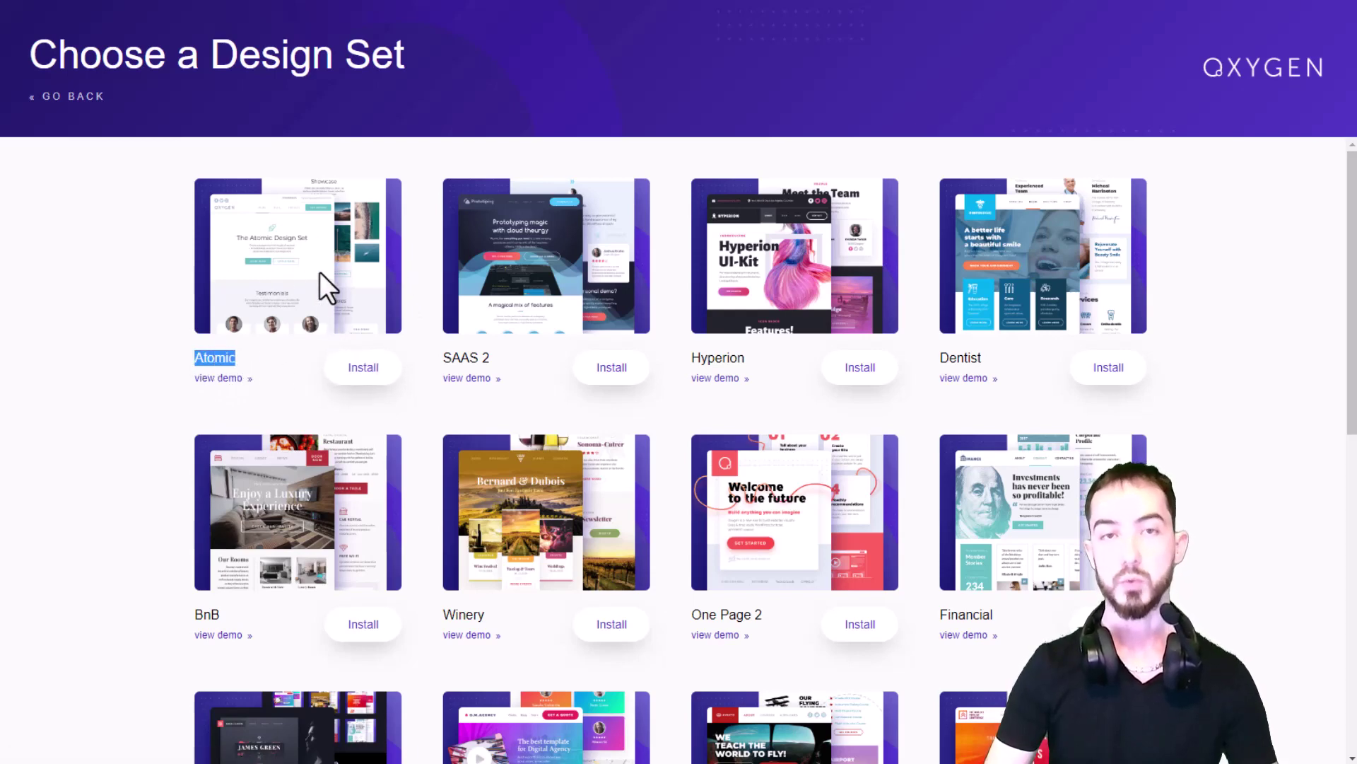
pyautogui.click(382, 379)
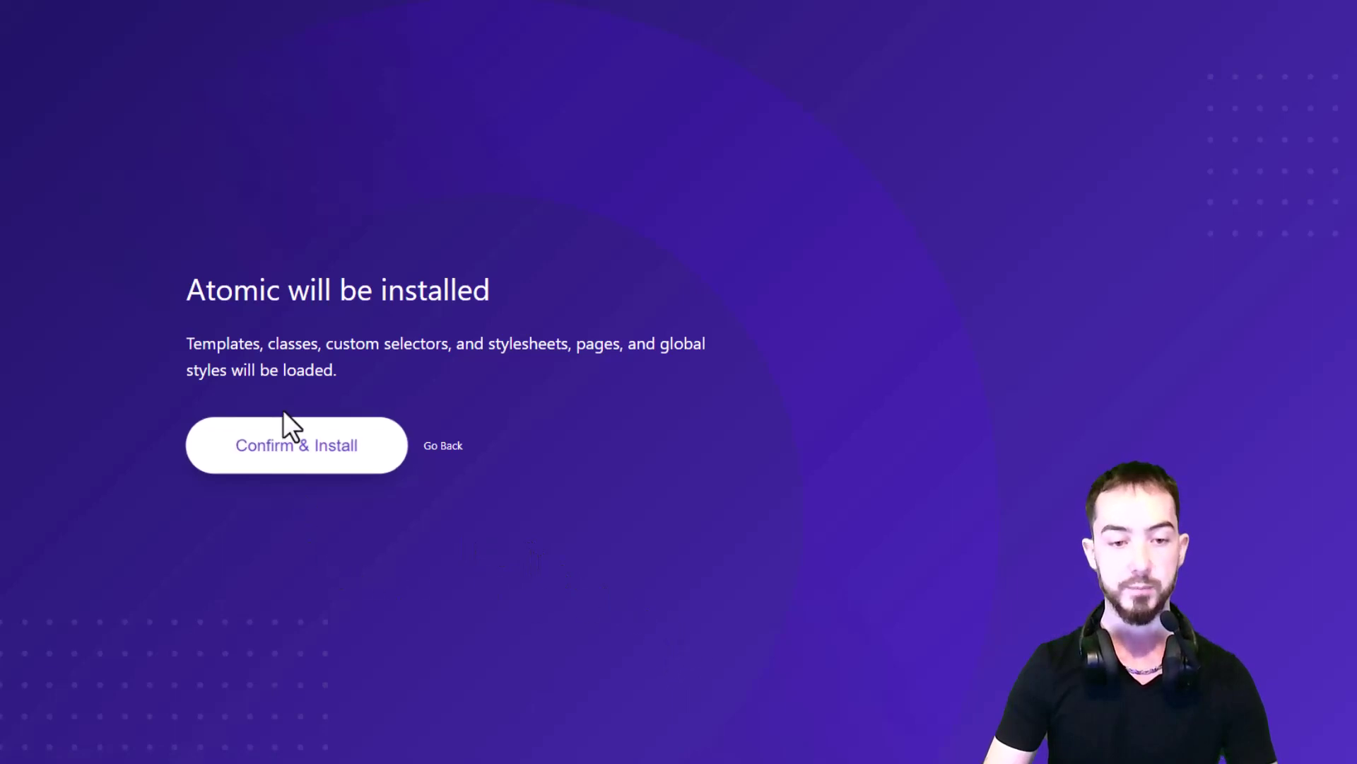
pyautogui.click(281, 454)
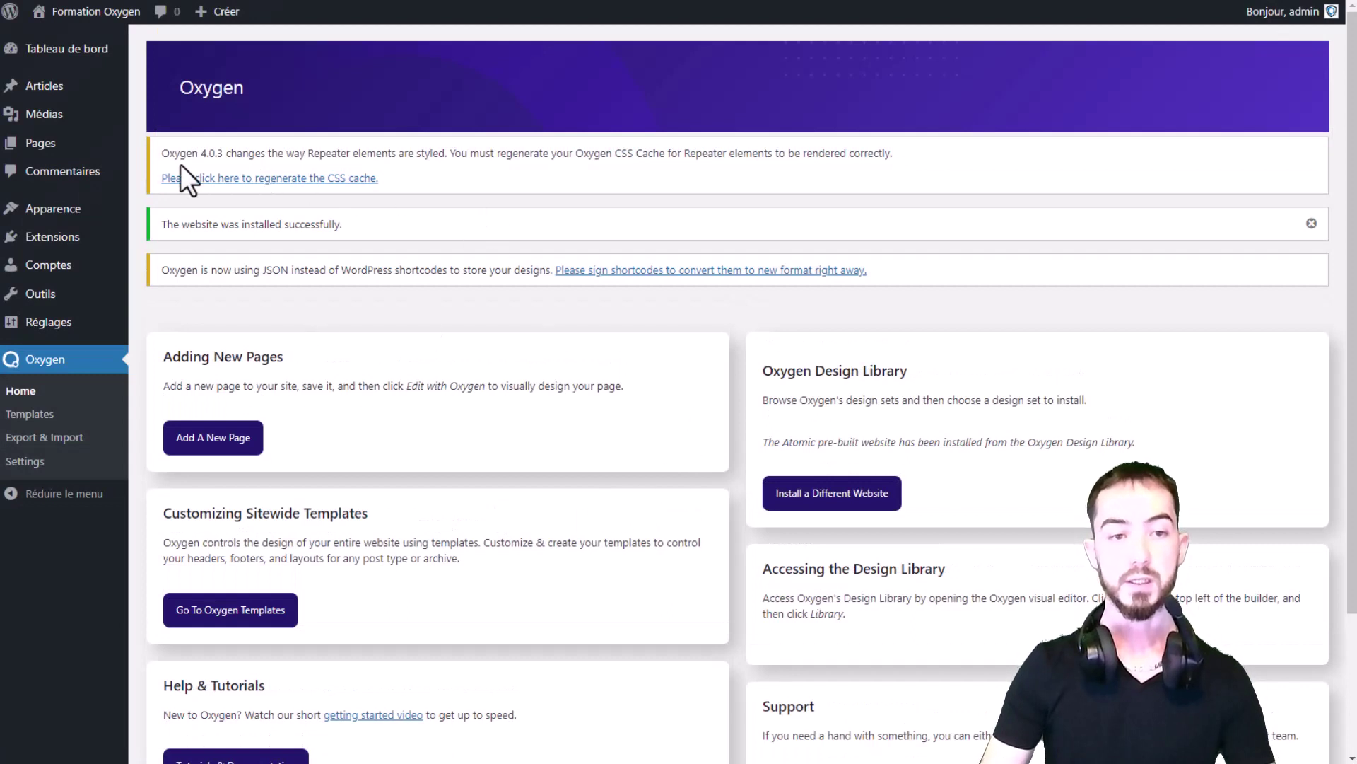
# Read the Oxygen 4.0.3 notice about Repeater element styling and regenerating the CSS cache.
pyautogui.moveTo(177, 157); pyautogui.dragTo(686, 161)
pyautogui.click(686, 162)
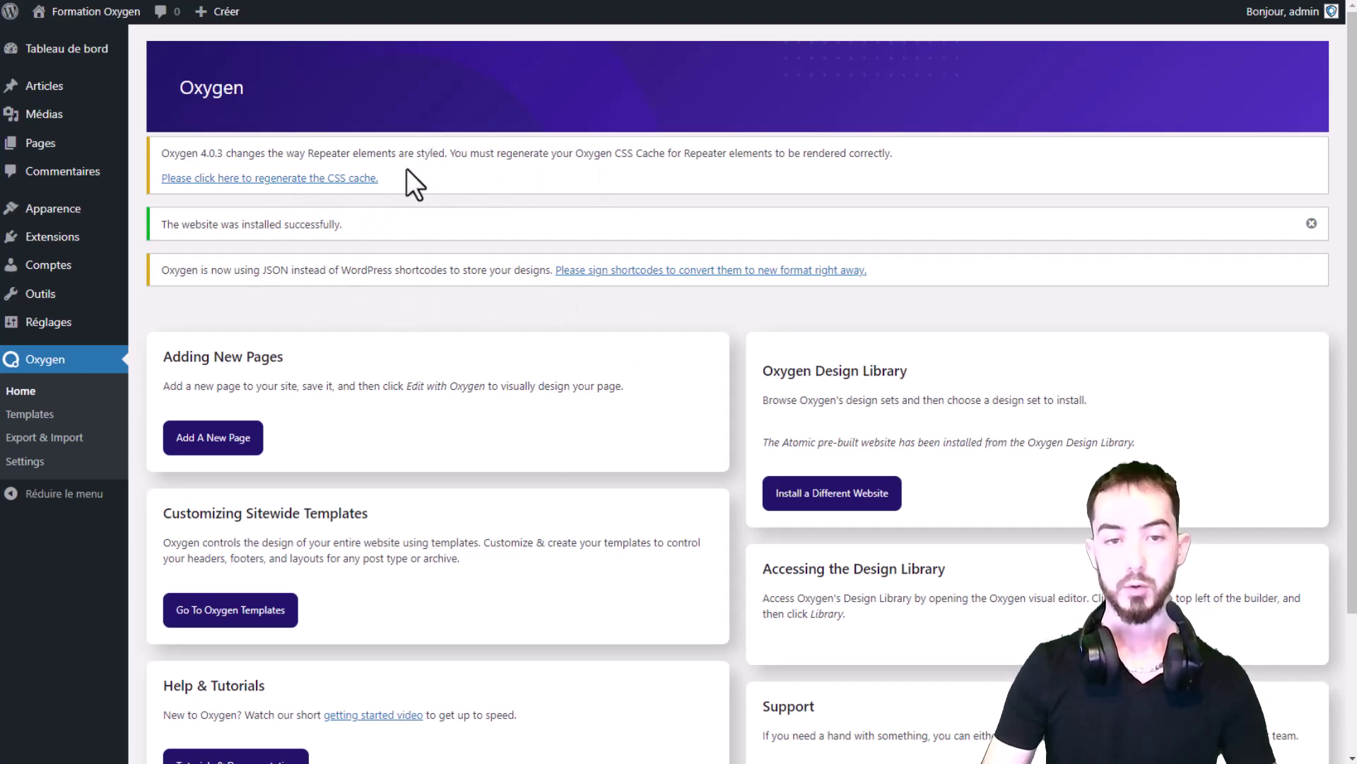
pyautogui.moveTo(401, 161); pyautogui.dragTo(644, 158)
pyautogui.click(645, 158)
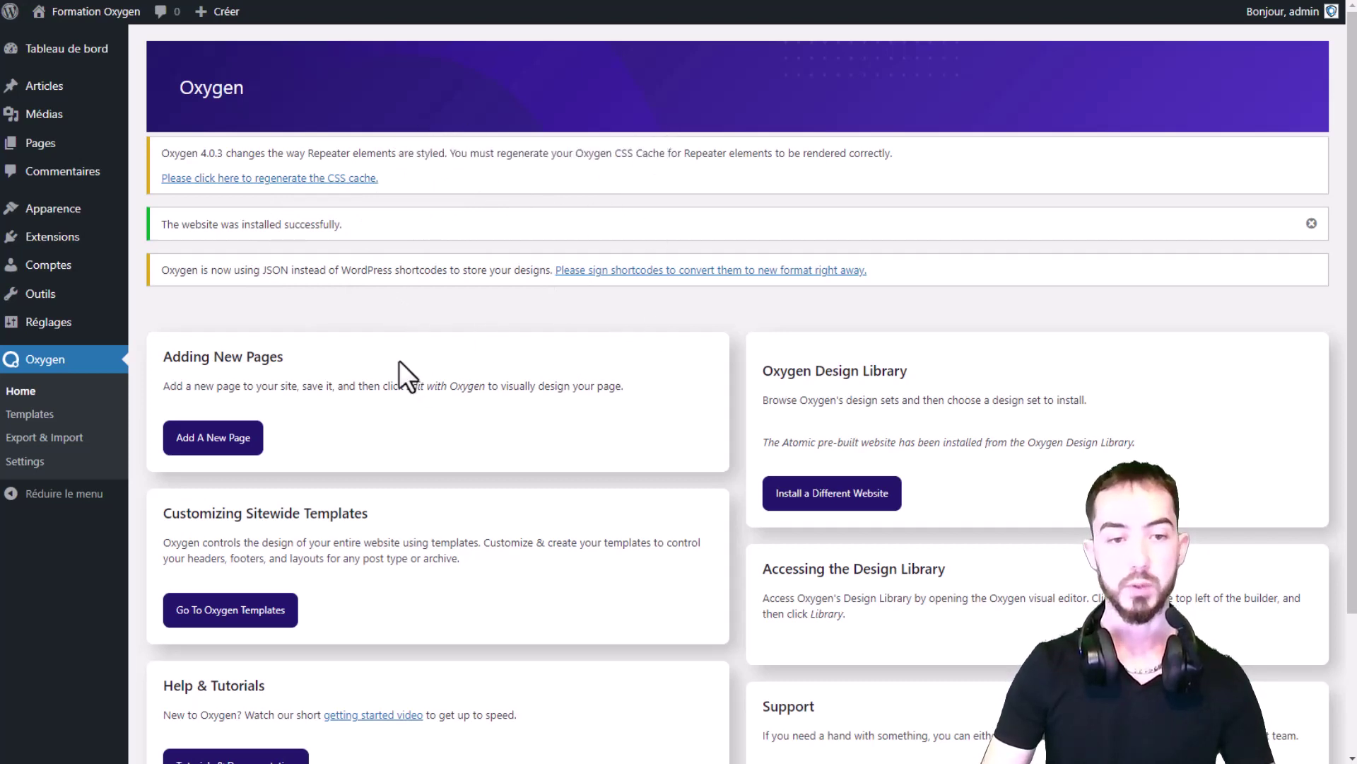
# Read the Oxygen notice about signing shortcodes for the JSON format, and open the Oxygen templates list.
pyautogui.moveTo(342, 278); pyautogui.dragTo(495, 282)
pyautogui.click(495, 283)
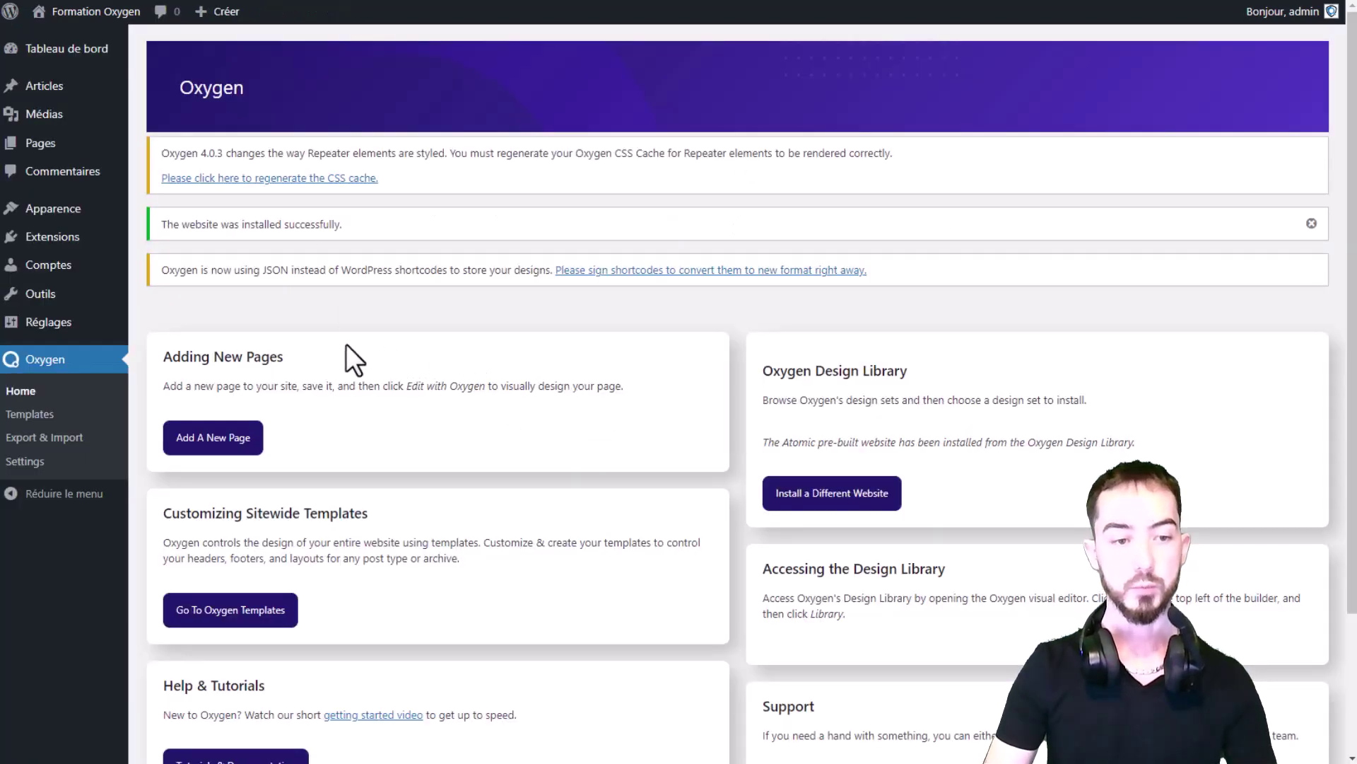
pyautogui.click(17, 416)
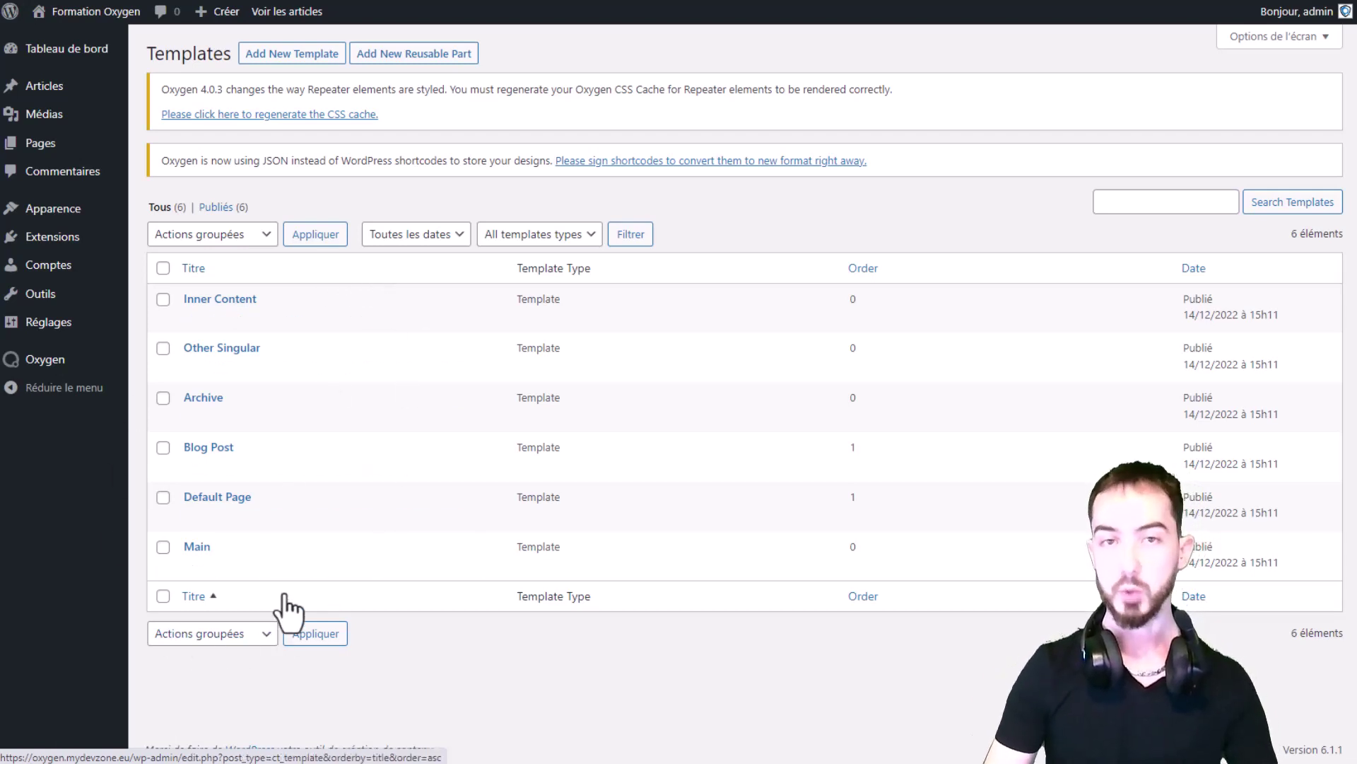
# Open the list of all site pages and review the pages it contains from start to end.
pyautogui.click(55, 150)
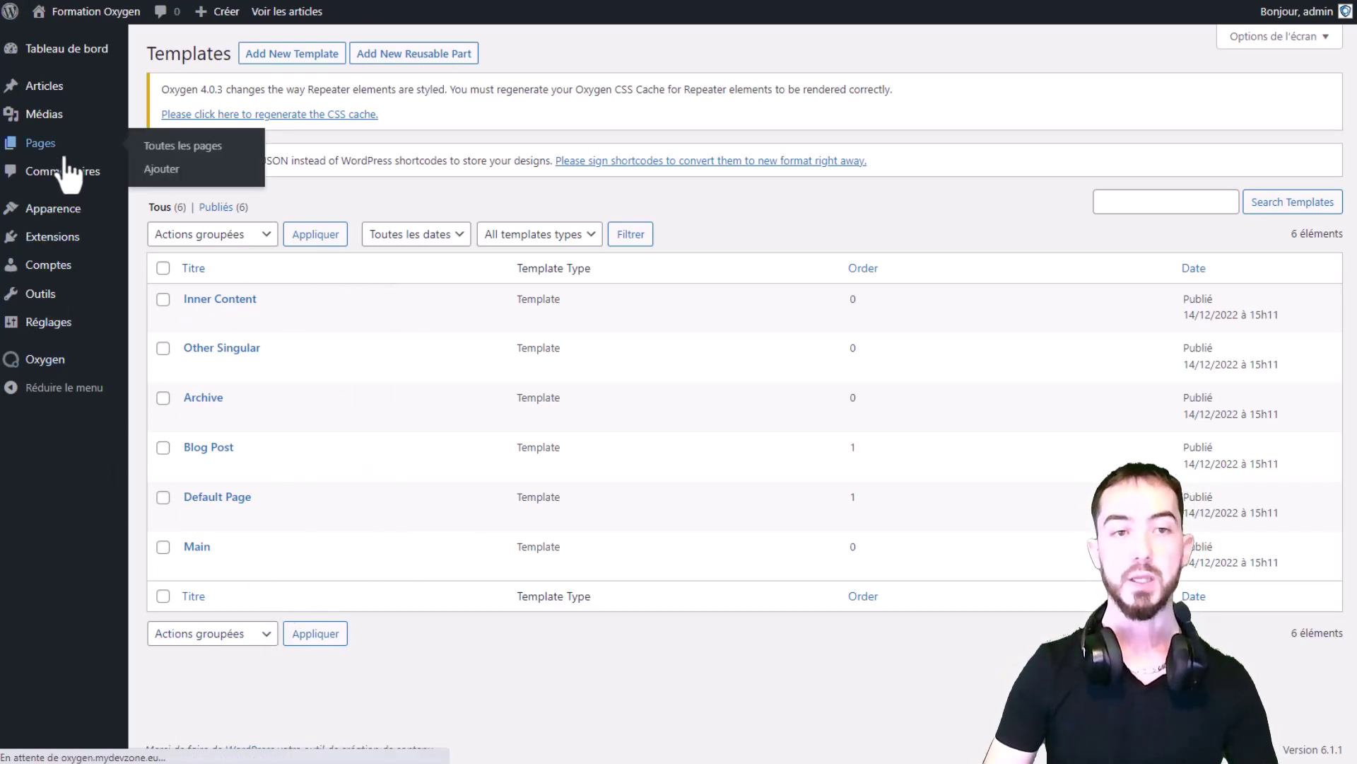
pyautogui.scroll(-8, 579, 419)
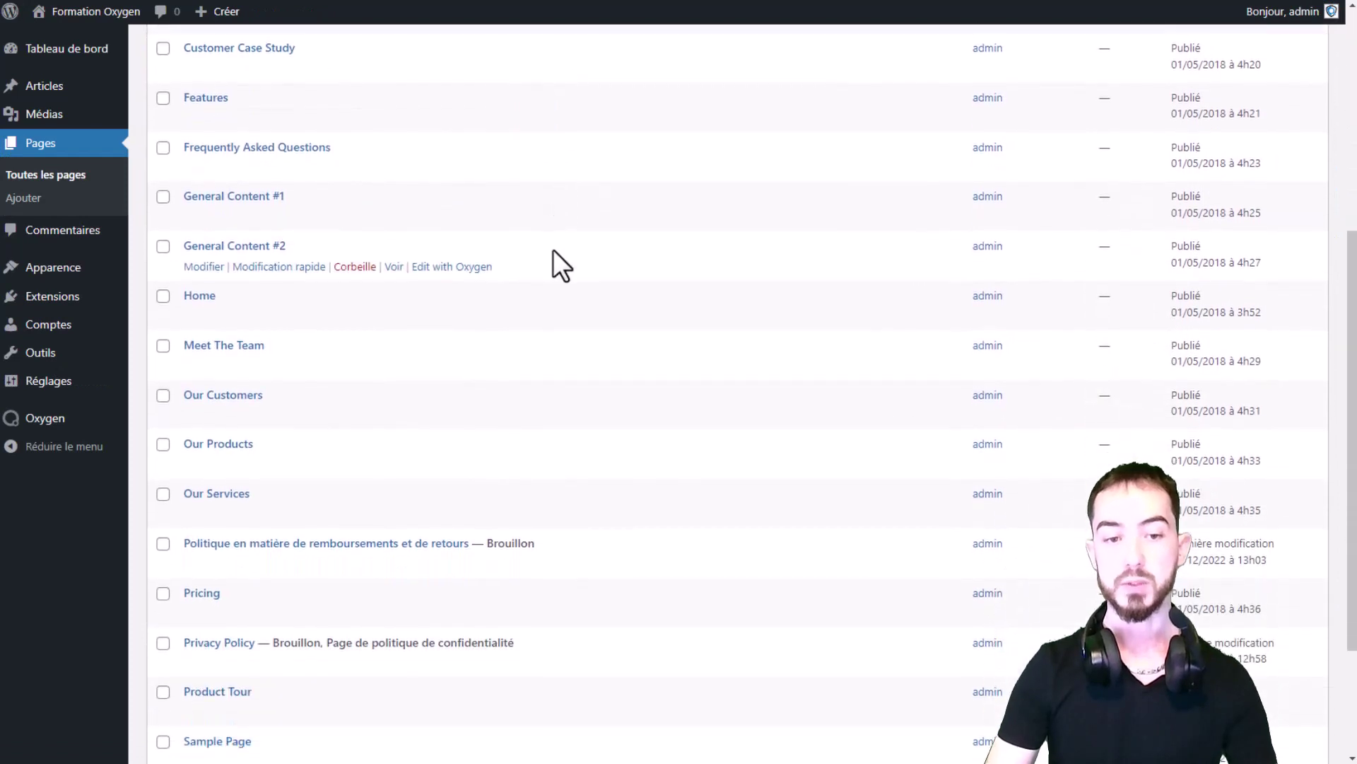
pyautogui.scroll(-1, 467, 191)
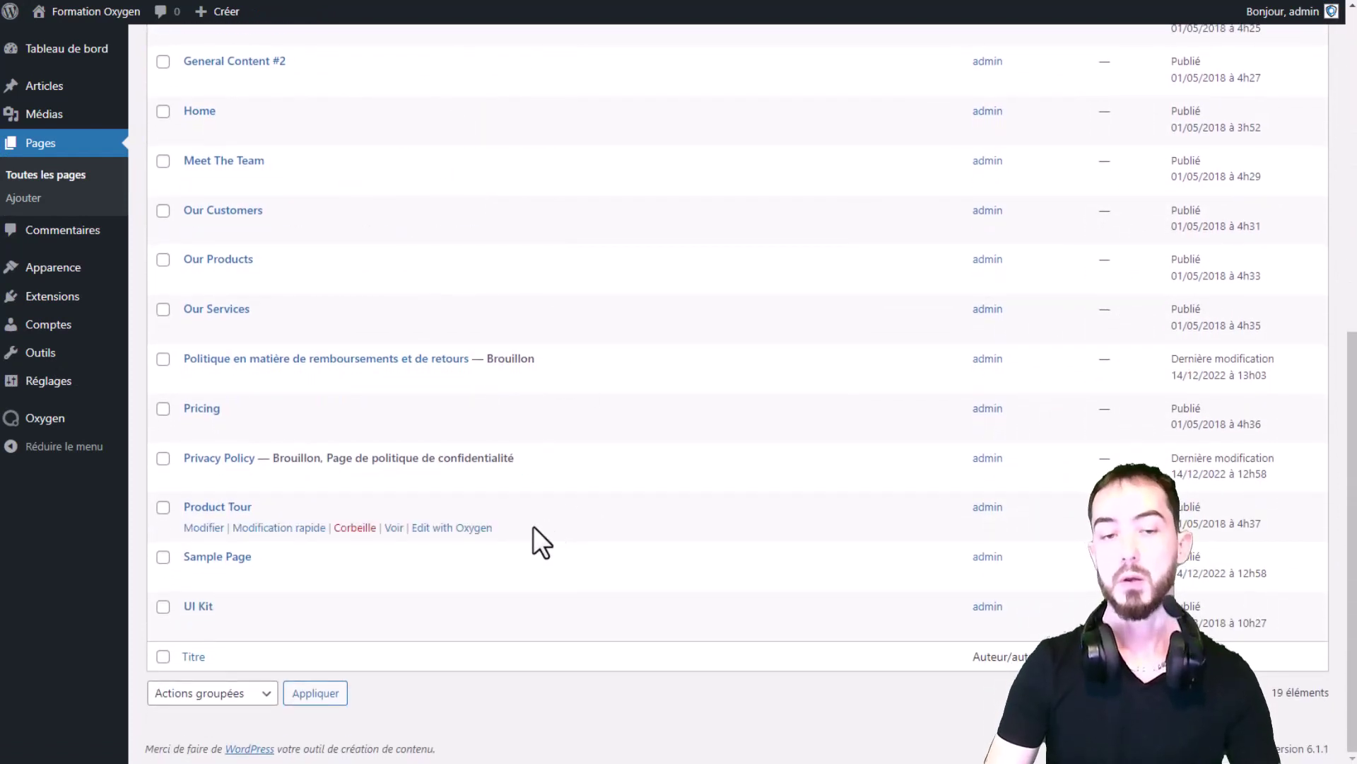
pyautogui.scroll(9, 495, 516)
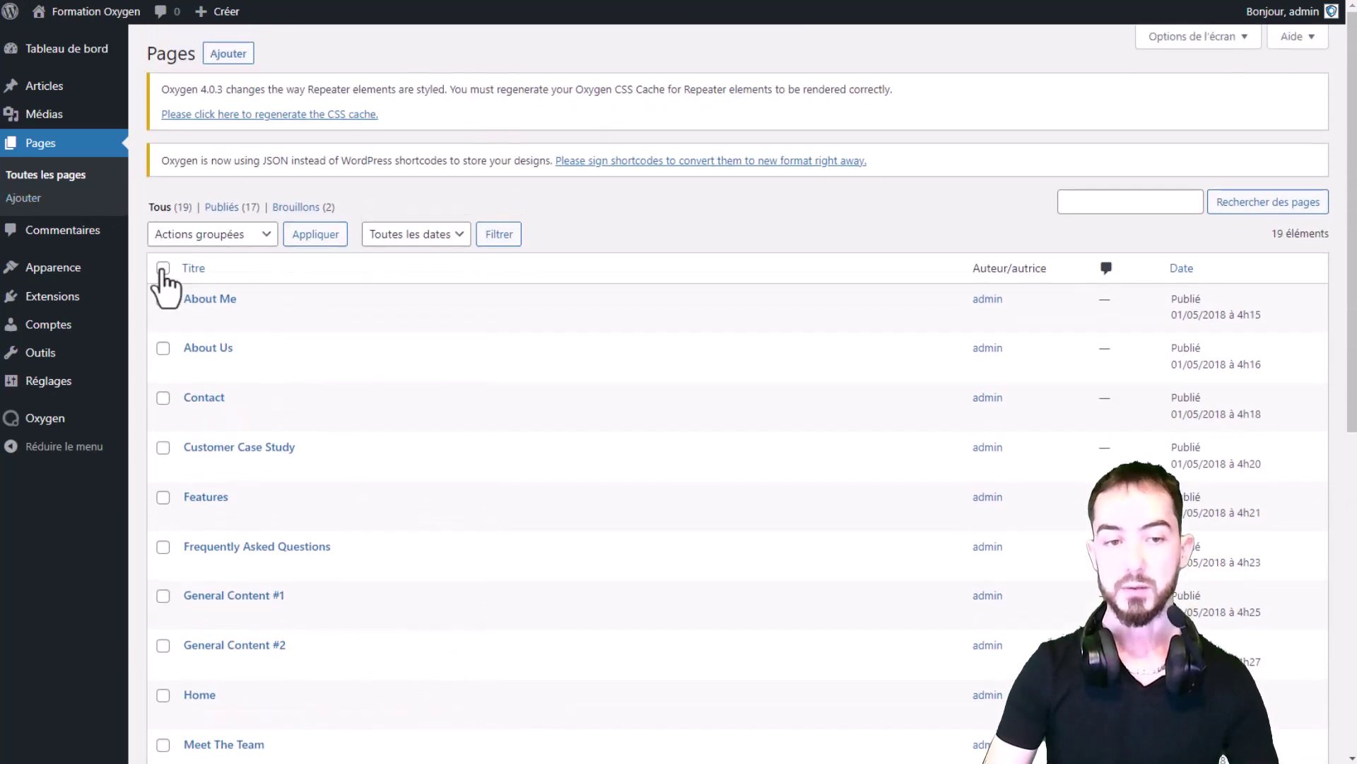
# Move all pages to the trash in bulk except "Politique en matière de remboursements et de retours" and "Privacy Policy".
pyautogui.click(162, 269)
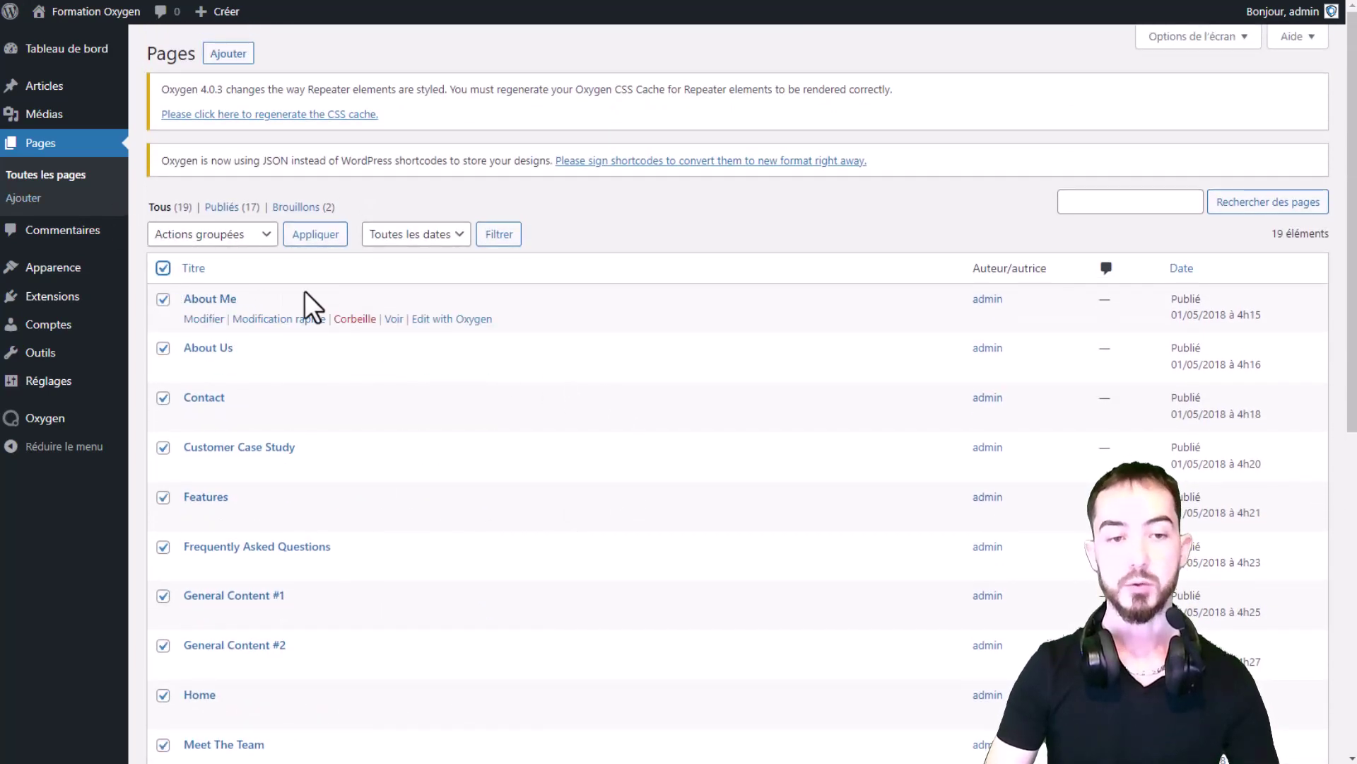
pyautogui.scroll(-6, 382, 318)
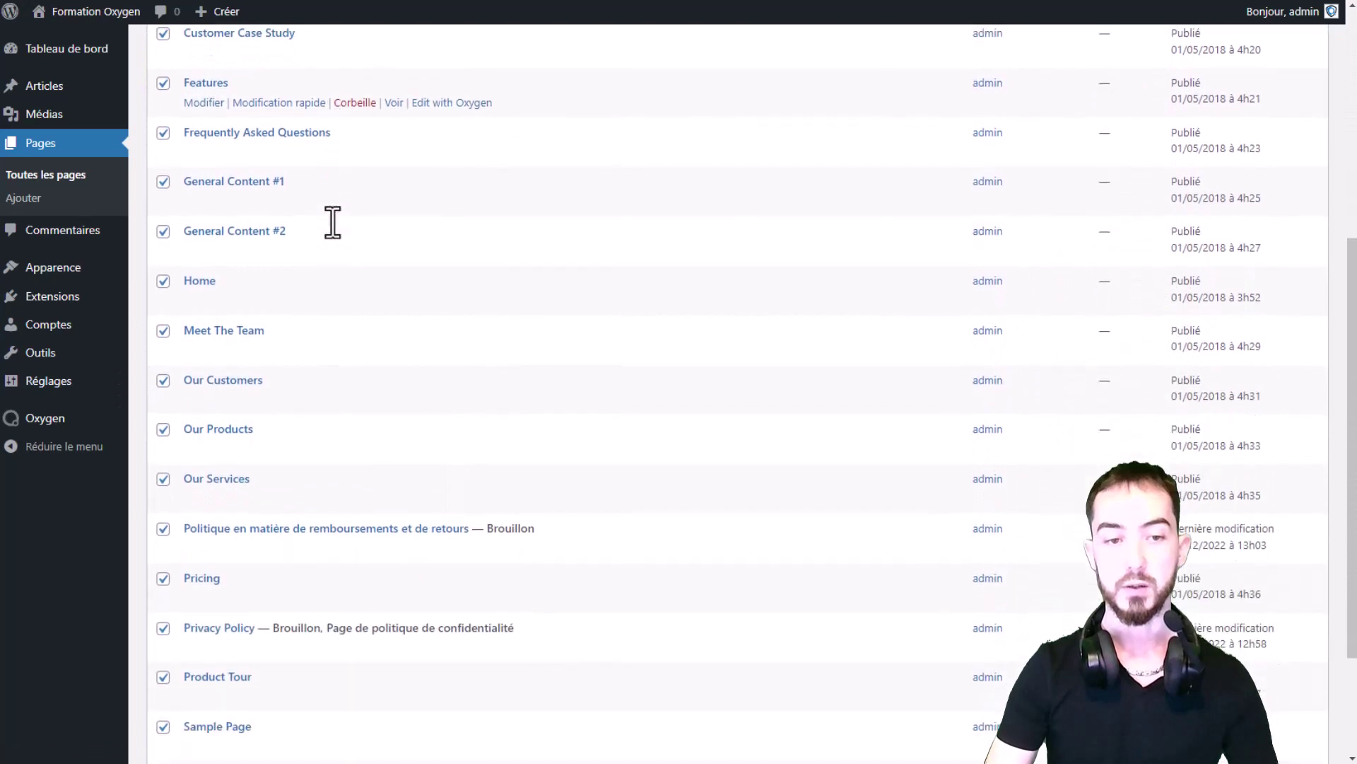
pyautogui.scroll(-2, 333, 223)
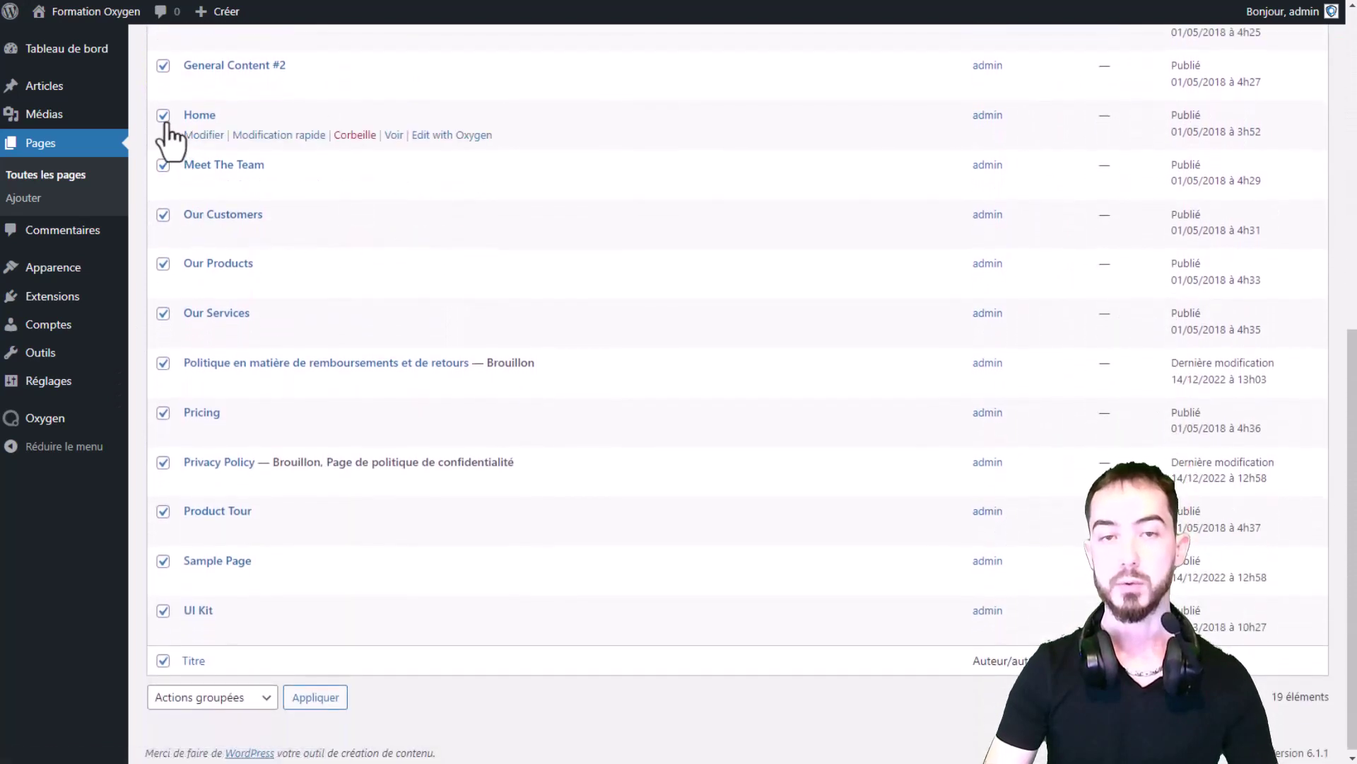
pyautogui.scroll(-1, 527, 272)
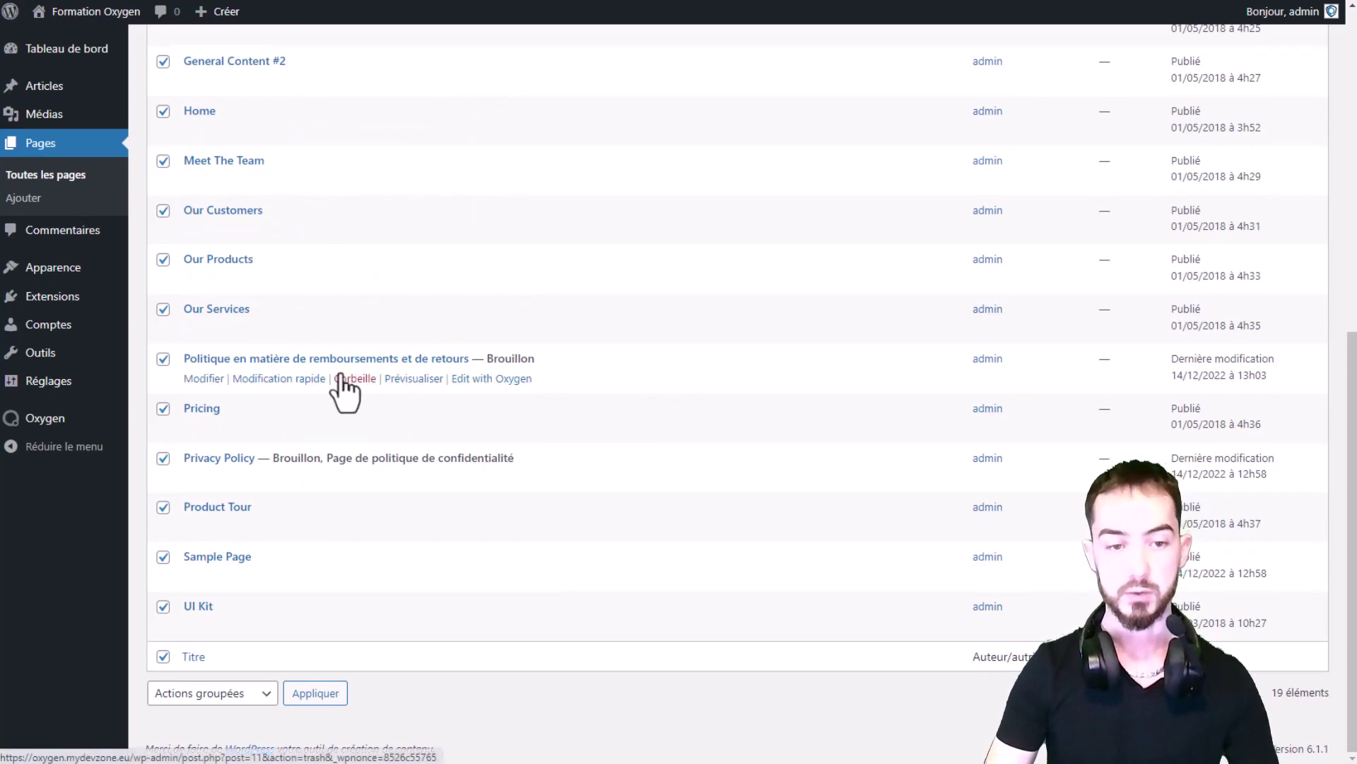
pyautogui.click(162, 361)
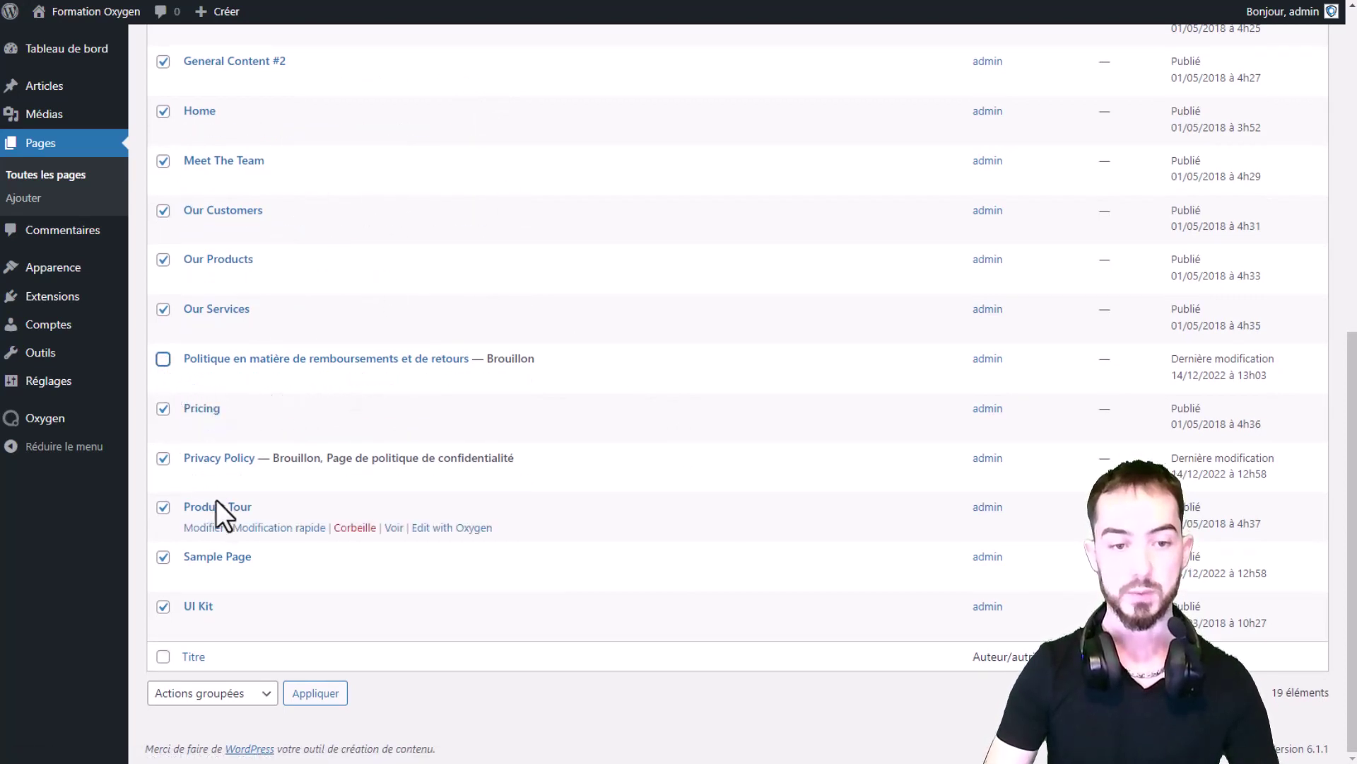
pyautogui.click(163, 458)
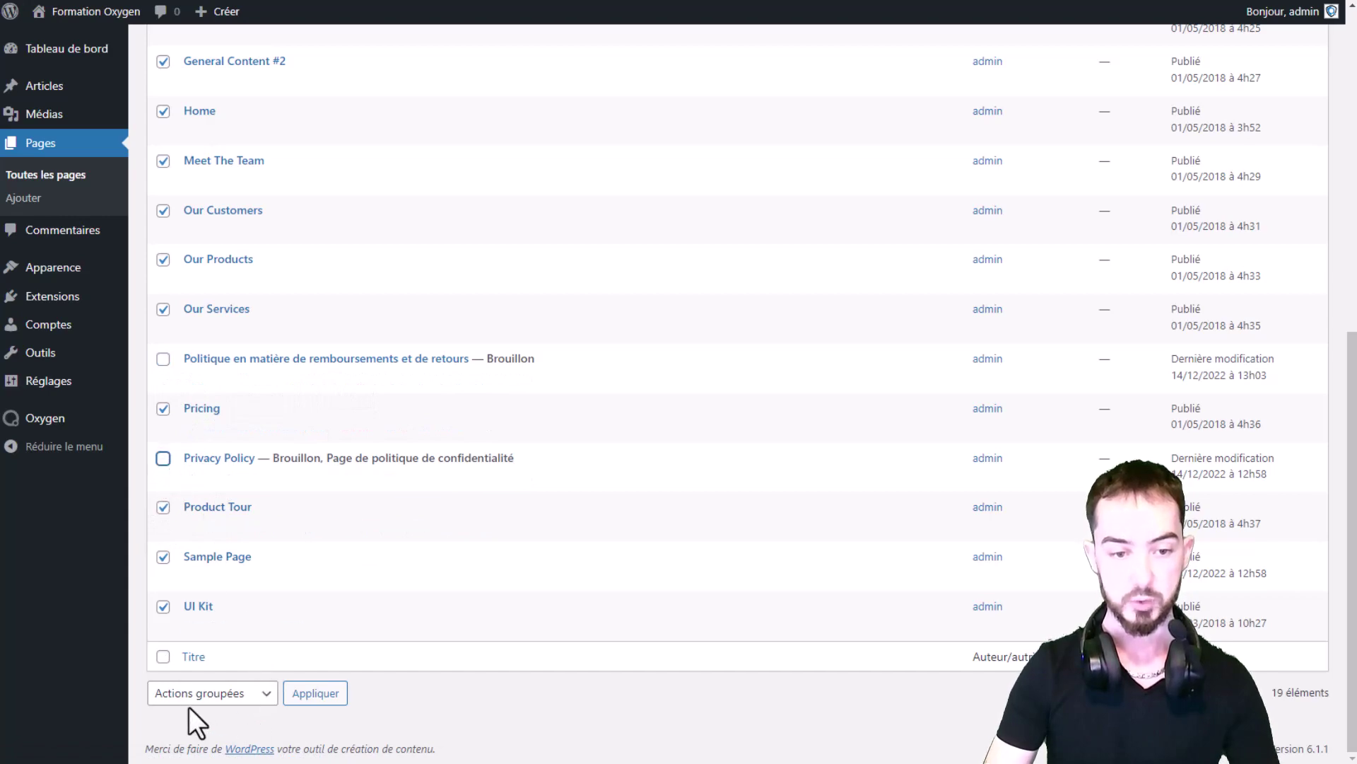
pyautogui.scroll(10, 340, 636)
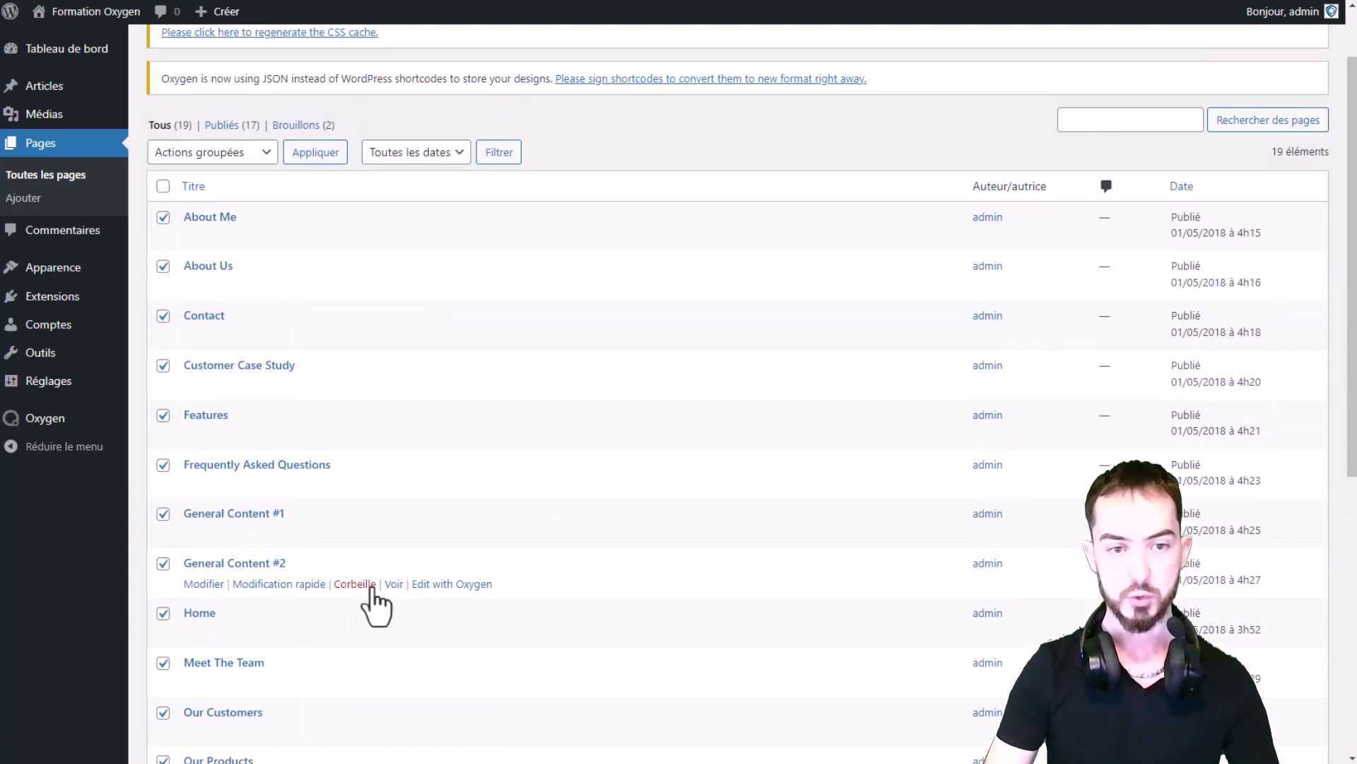
pyautogui.scroll(-5, 254, 240)
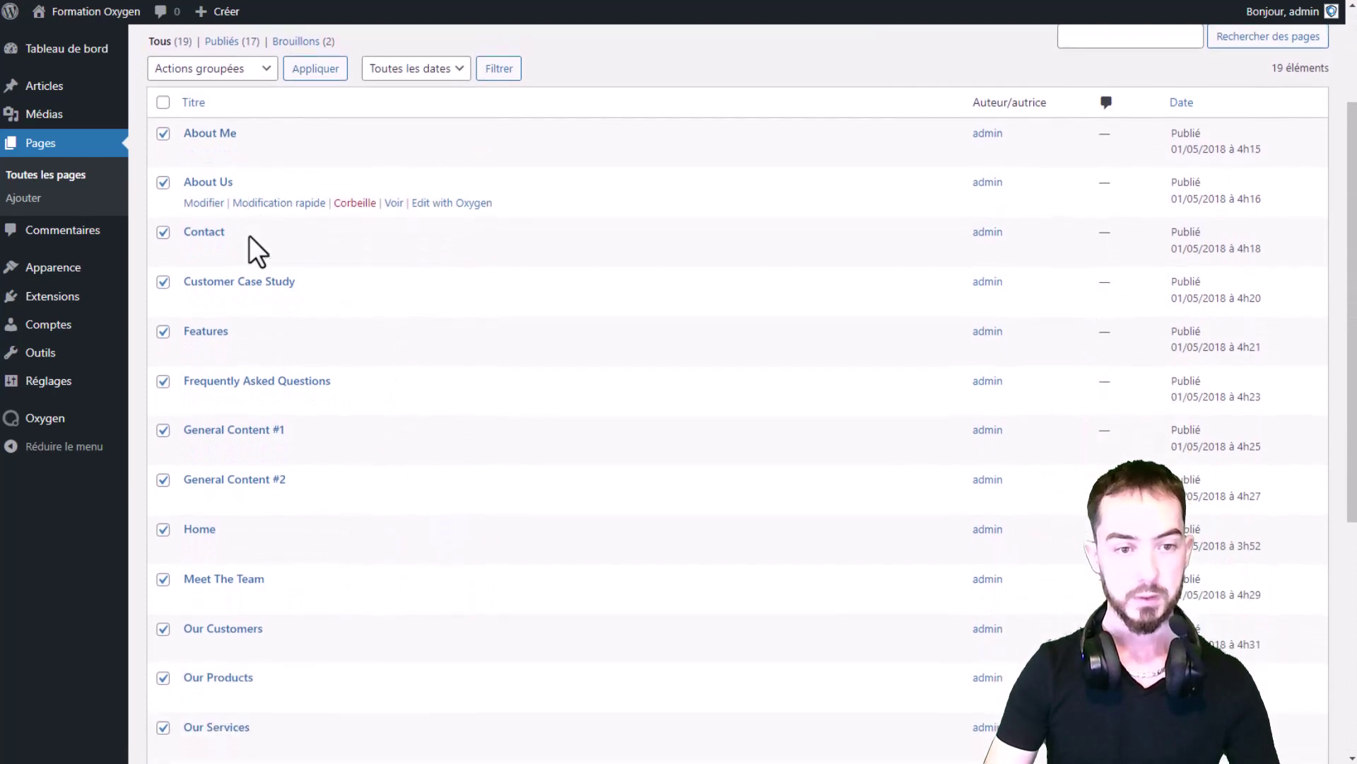
pyautogui.scroll(-1, 279, 237)
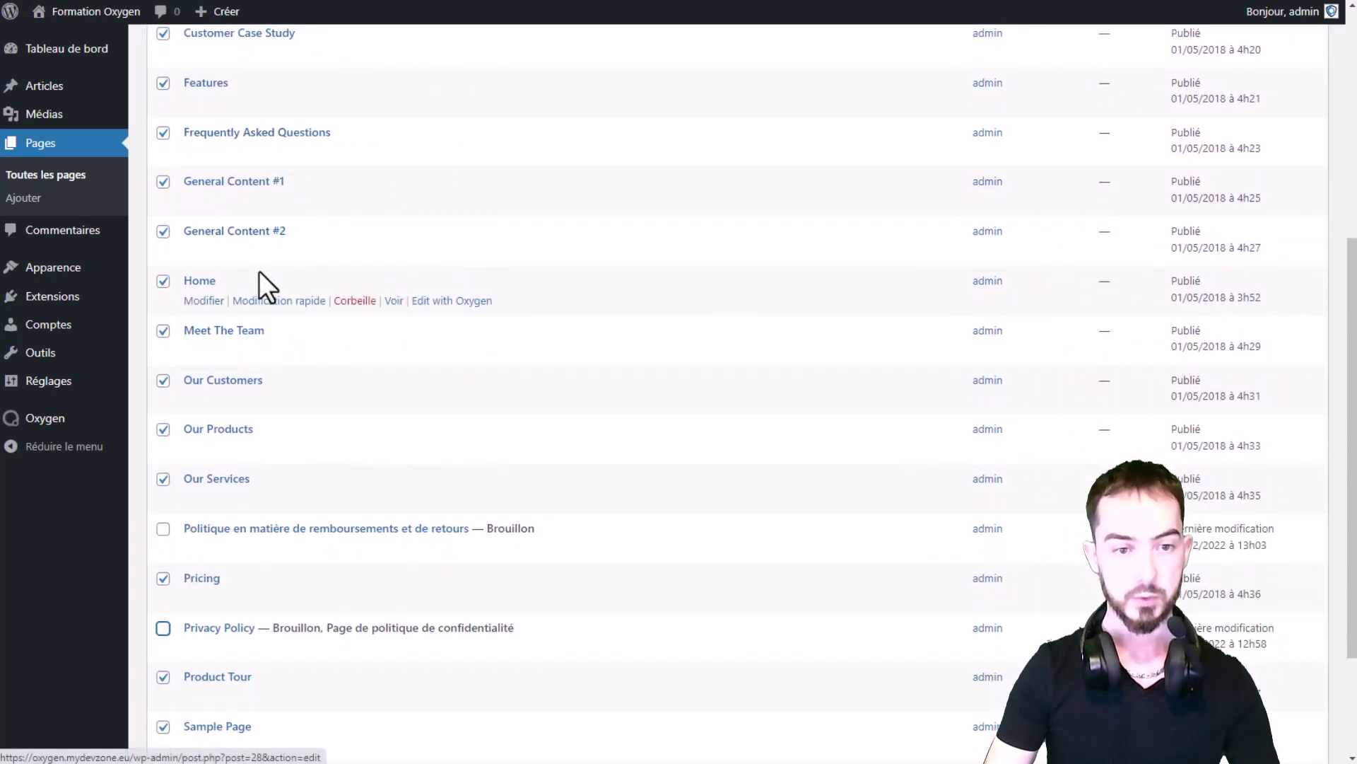
pyautogui.scroll(-1, 262, 282)
pyautogui.scroll(-1, 212, 255)
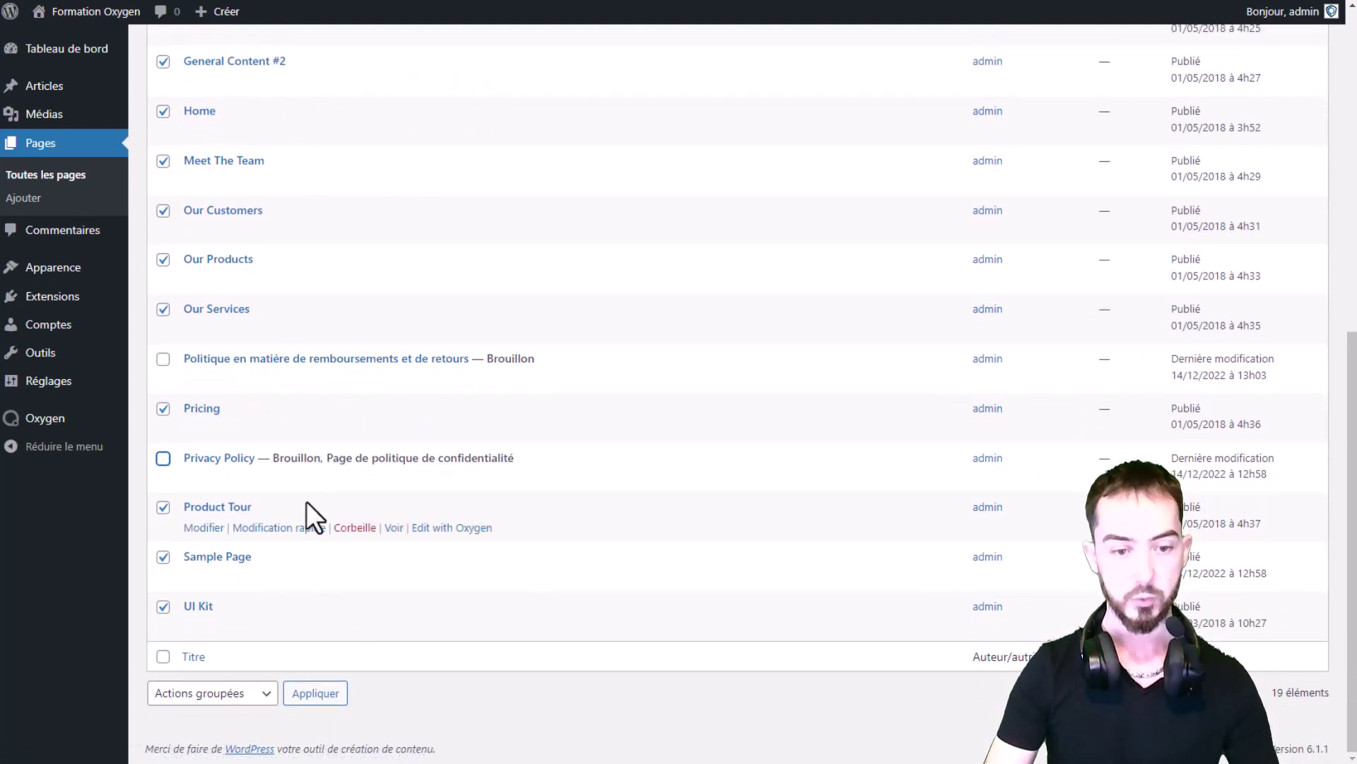
pyautogui.scroll(7, 340, 509)
pyautogui.click(181, 239)
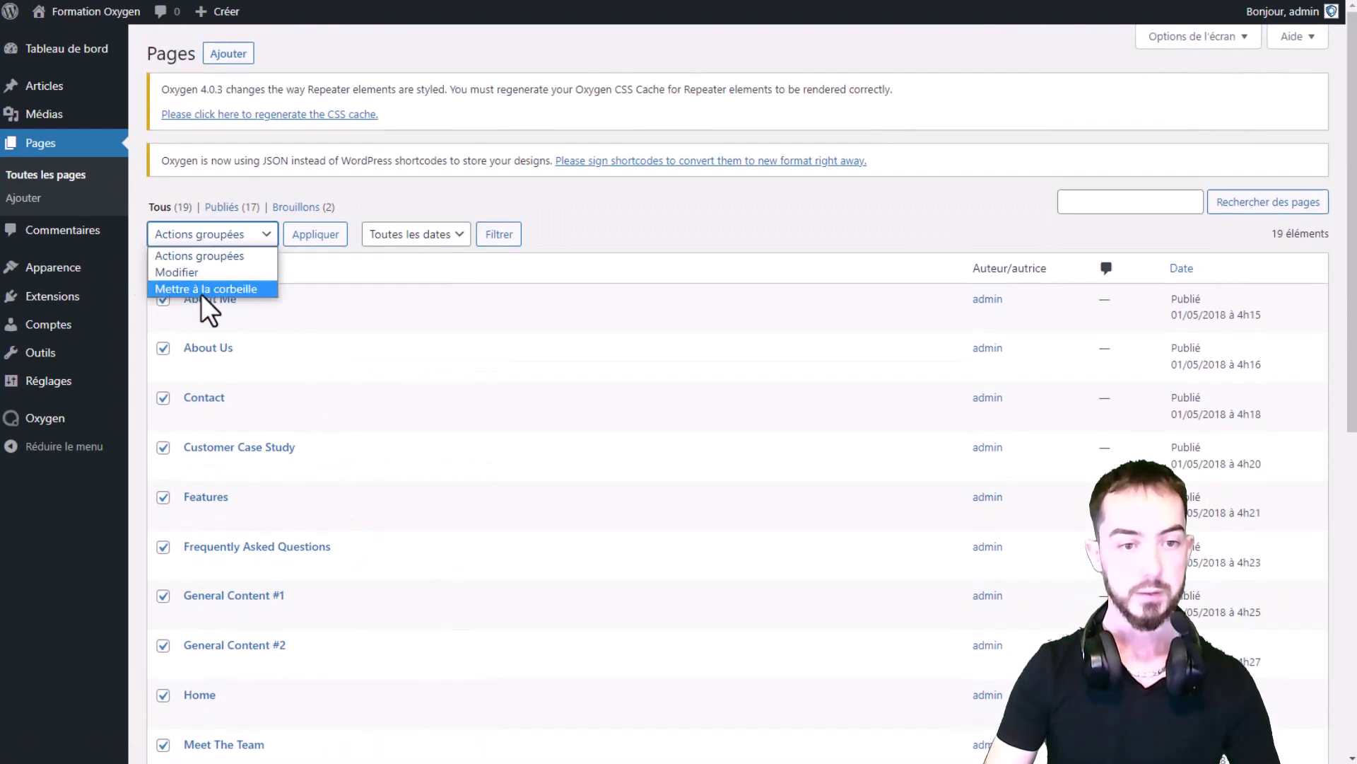
pyautogui.click(201, 291)
pyautogui.click(314, 240)
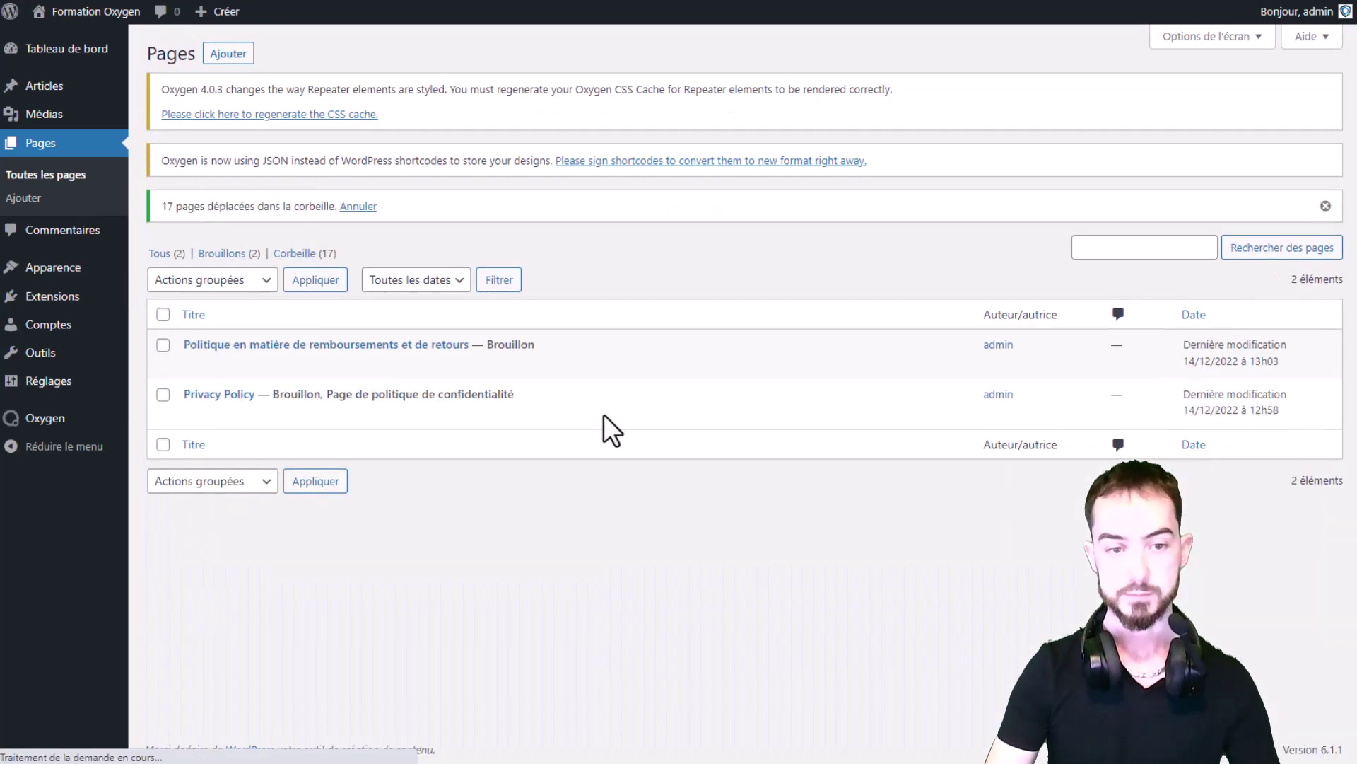
# Leave the pages list and go back to the Oxygen templates list.
pyautogui.click(95, 11)
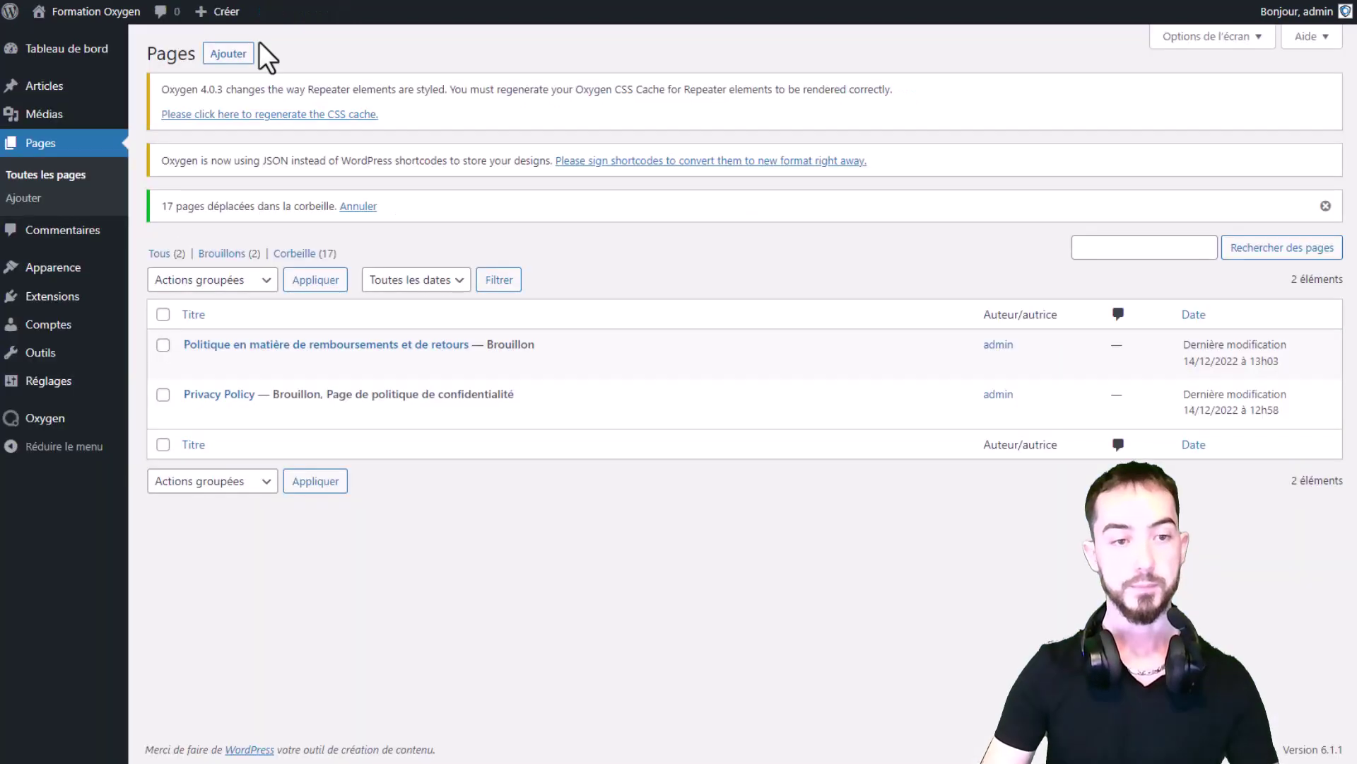
pyautogui.moveTo(61, 416)
pyautogui.click(170, 444)
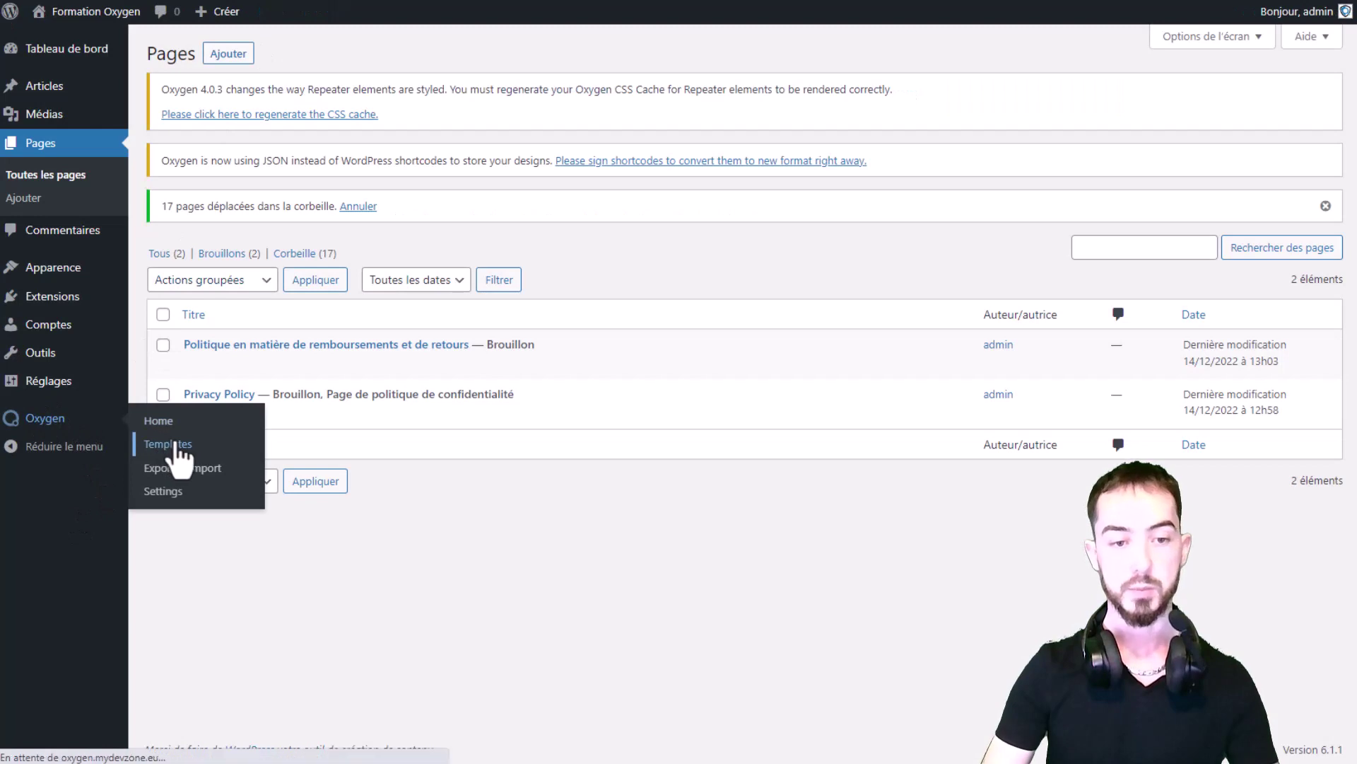